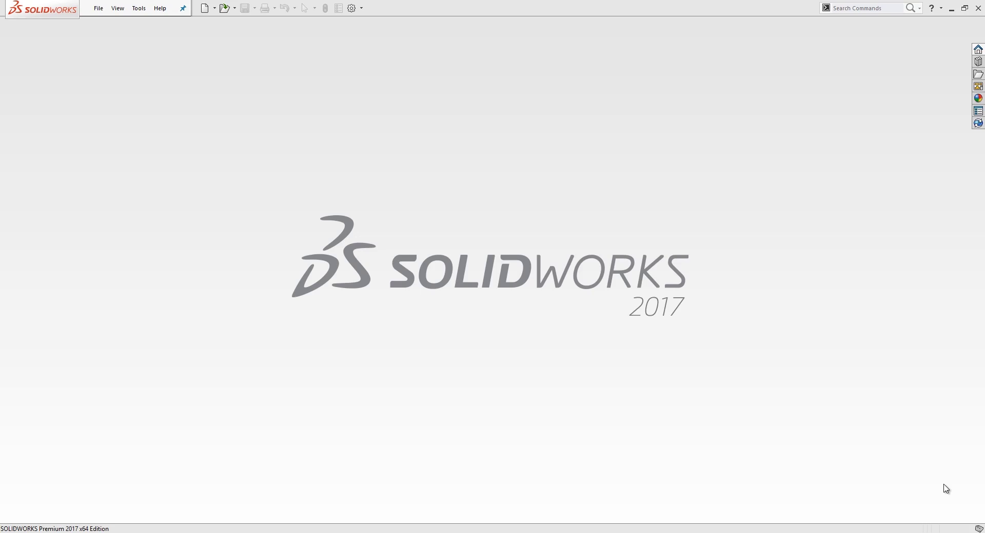
Step: Import Gear Plate.STEP from the Desktop and agree to run Import Diagnostics
click(223, 8)
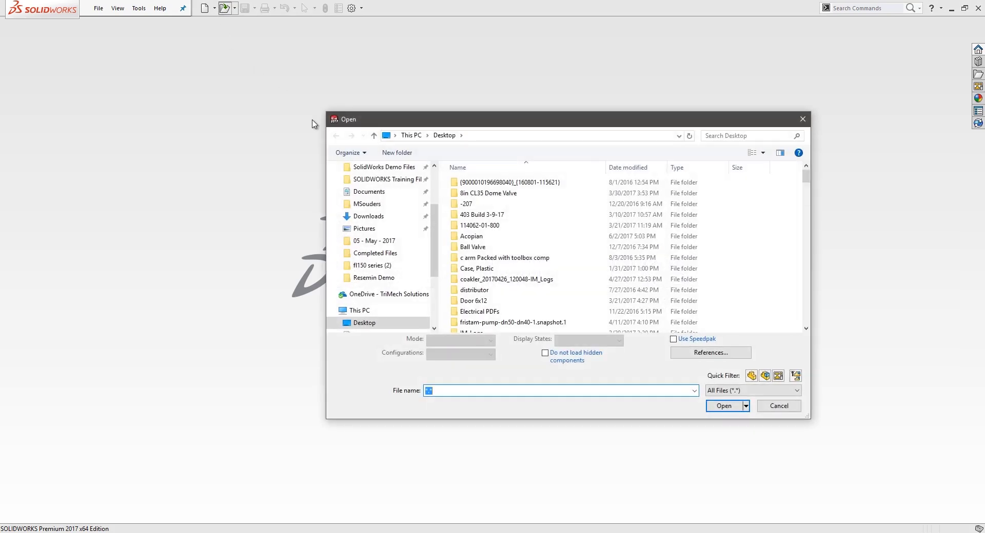
scroll(511, 211, down, 5)
double_click(496, 184)
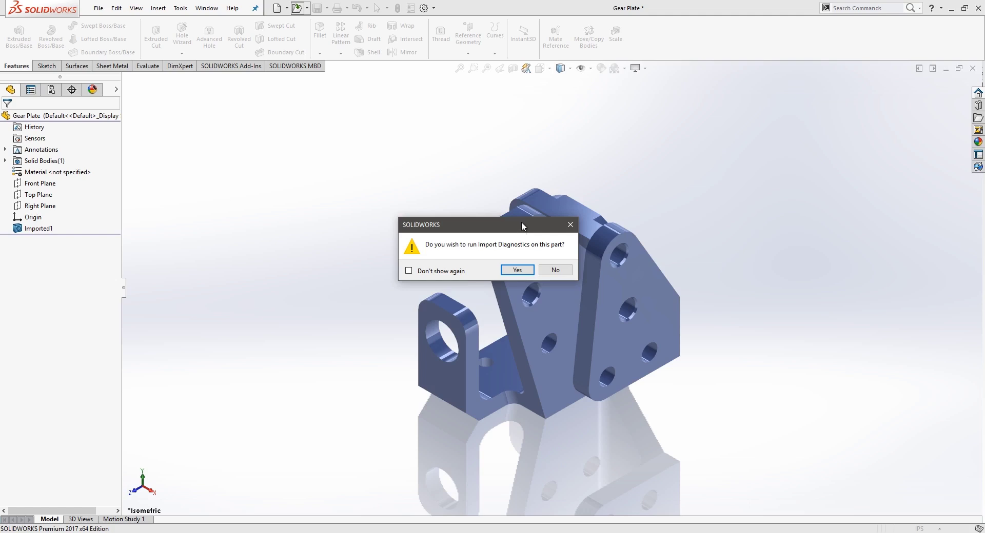
click(517, 270)
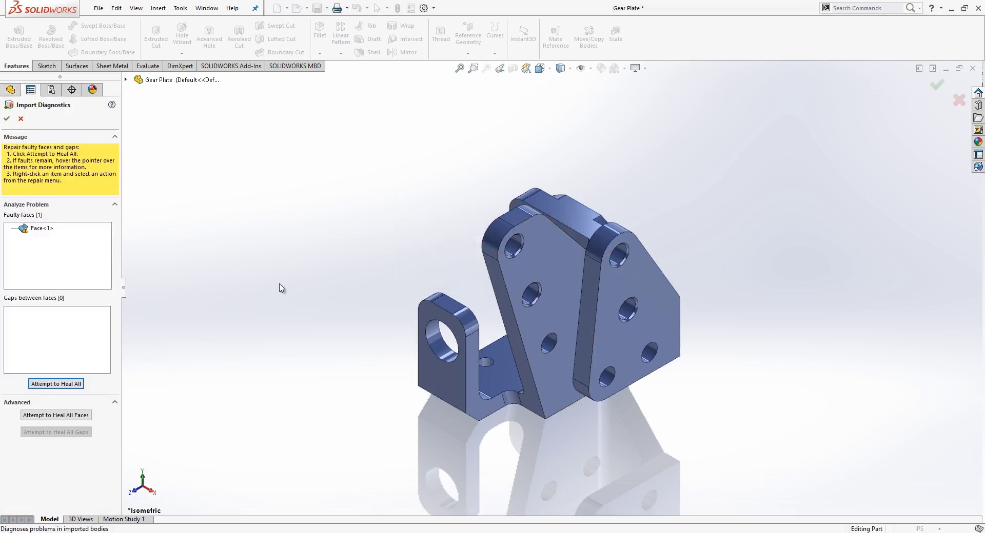
Step: Heal the single faulty face with Attempt to Heal All, accept, and proceed to FeatureWorks recognition
click(34, 228)
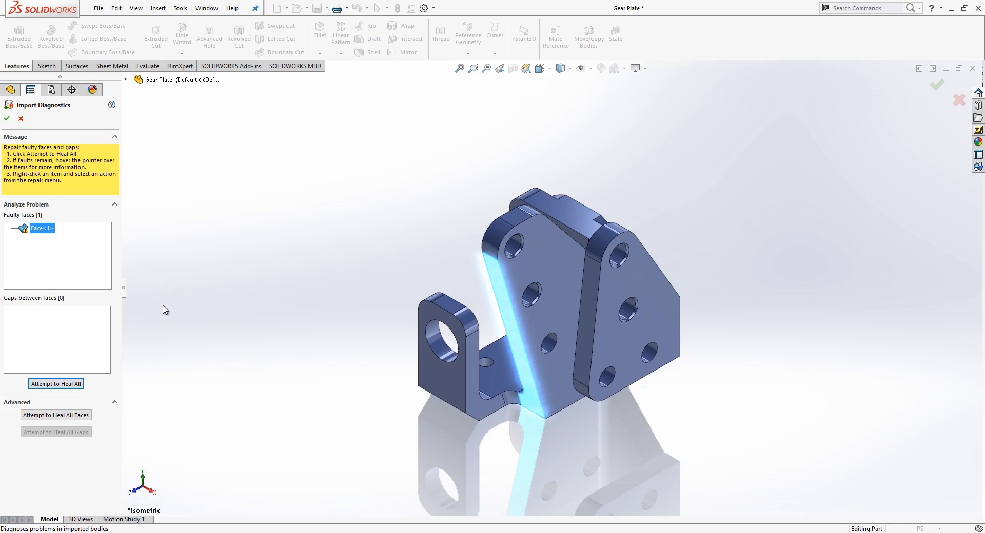
click(72, 389)
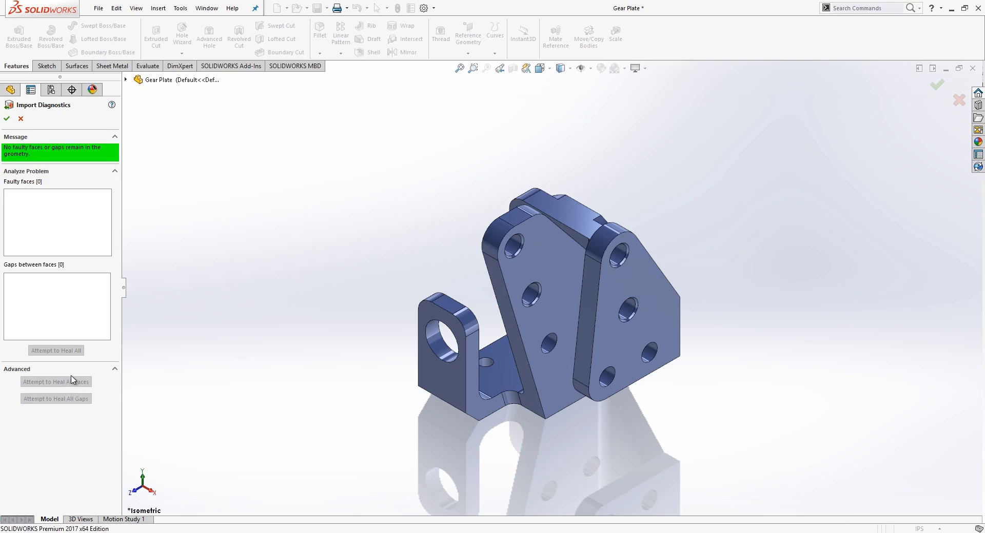
click(8, 120)
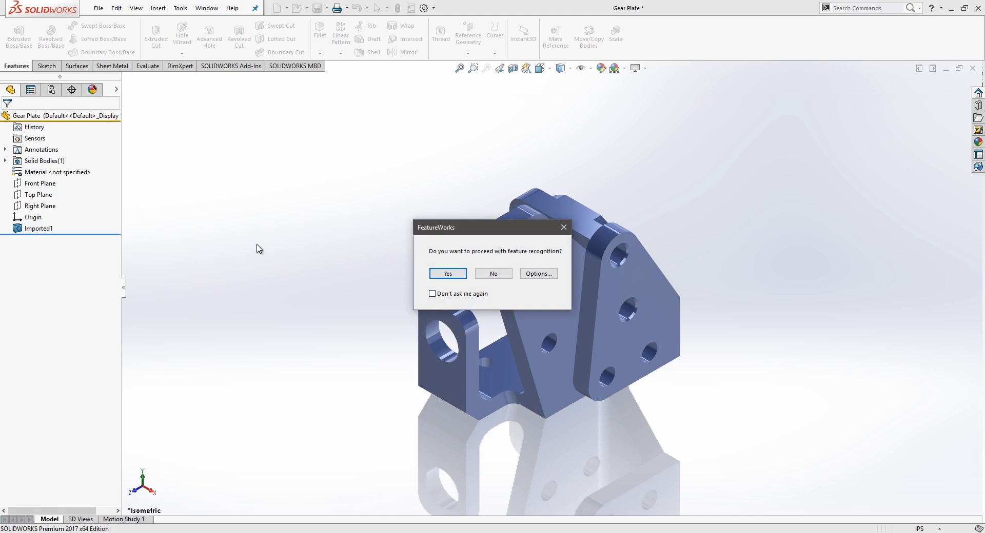
click(455, 277)
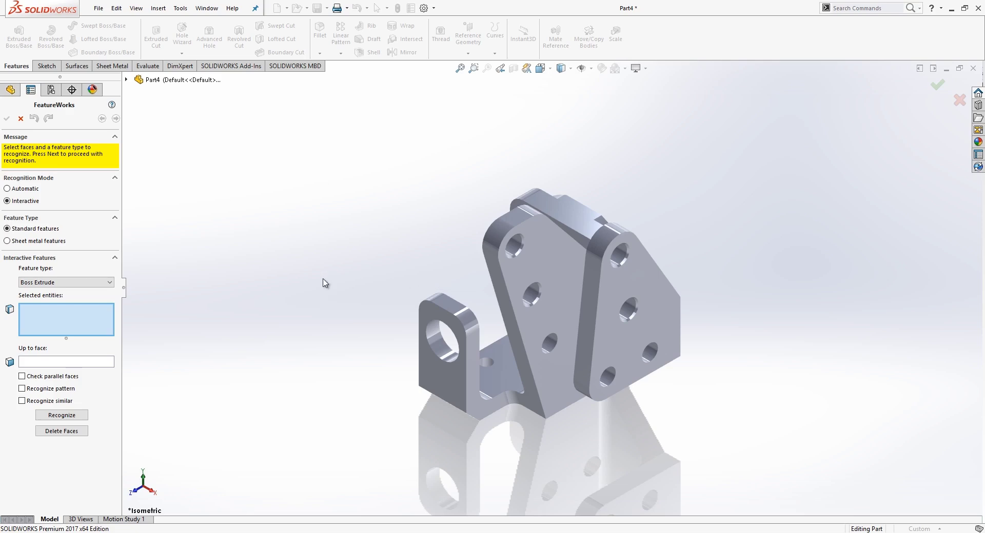
Step: Switch the display style to Shaded With Edges
click(570, 68)
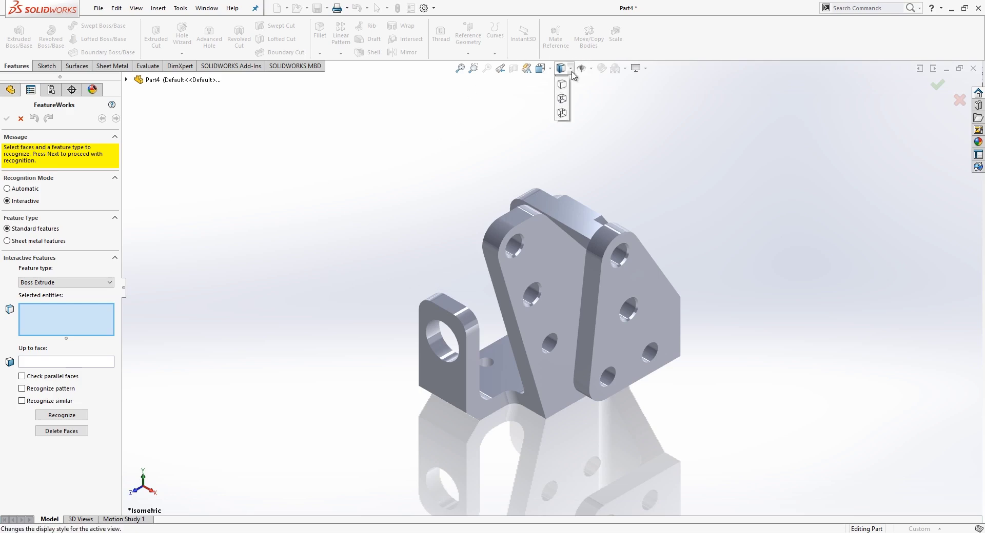
click(562, 83)
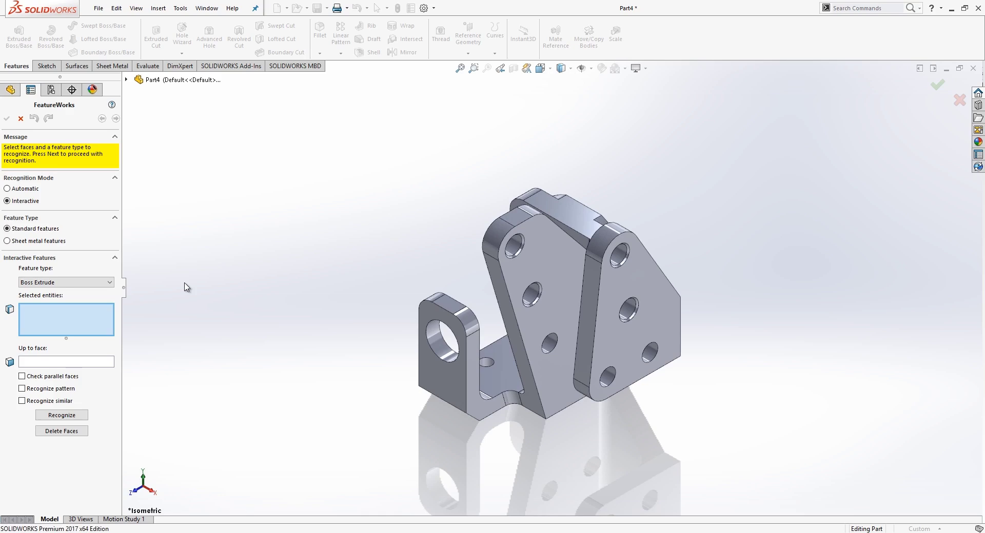
Step: Set the feature type to Hole and recognize the upper-left hole with its similar holes
click(70, 285)
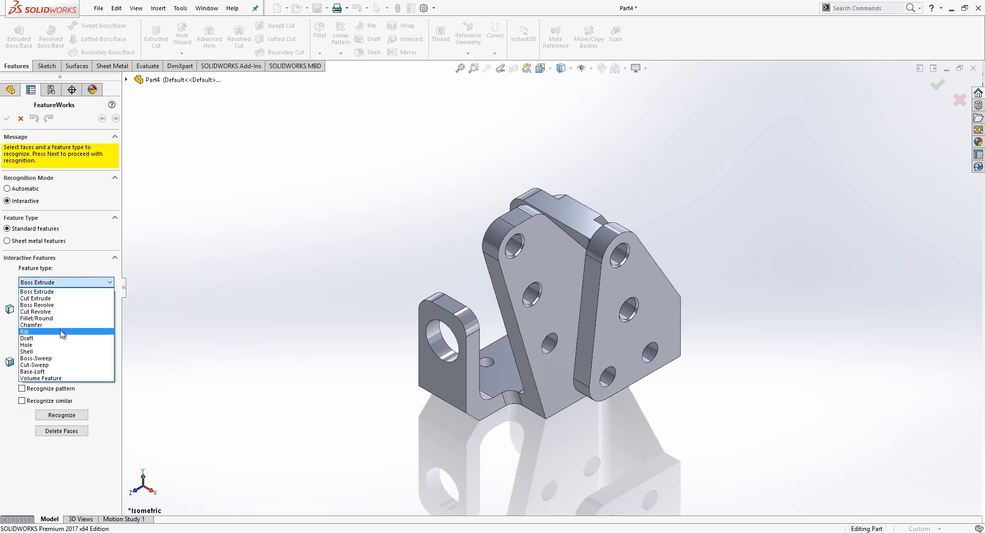
click(60, 345)
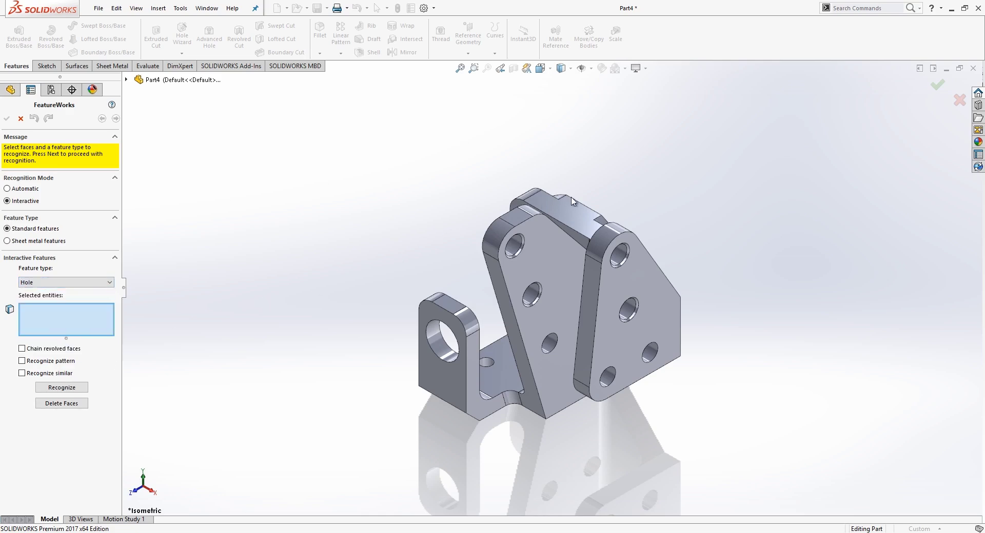
scroll(534, 234, down, 3)
scroll(533, 234, down, 1)
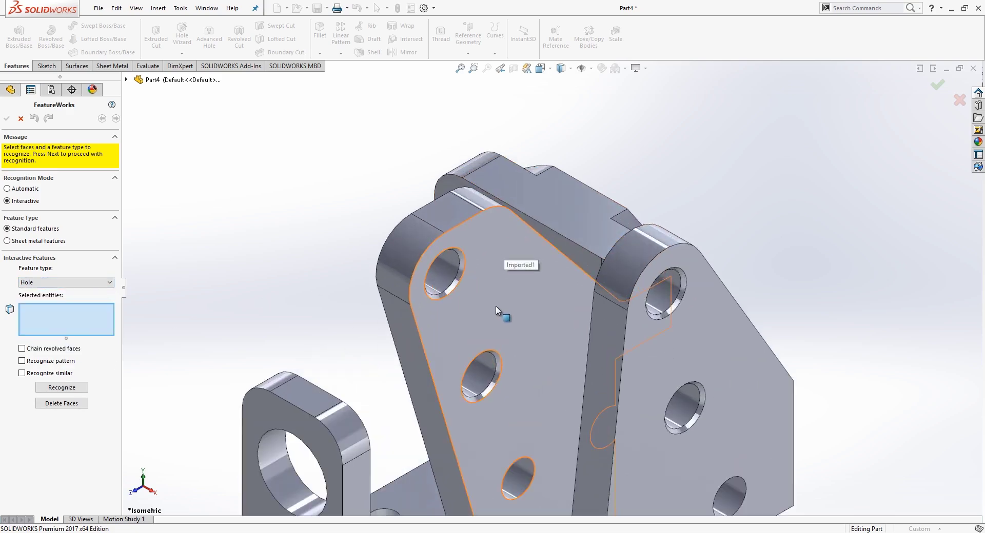
click(461, 263)
click(457, 287)
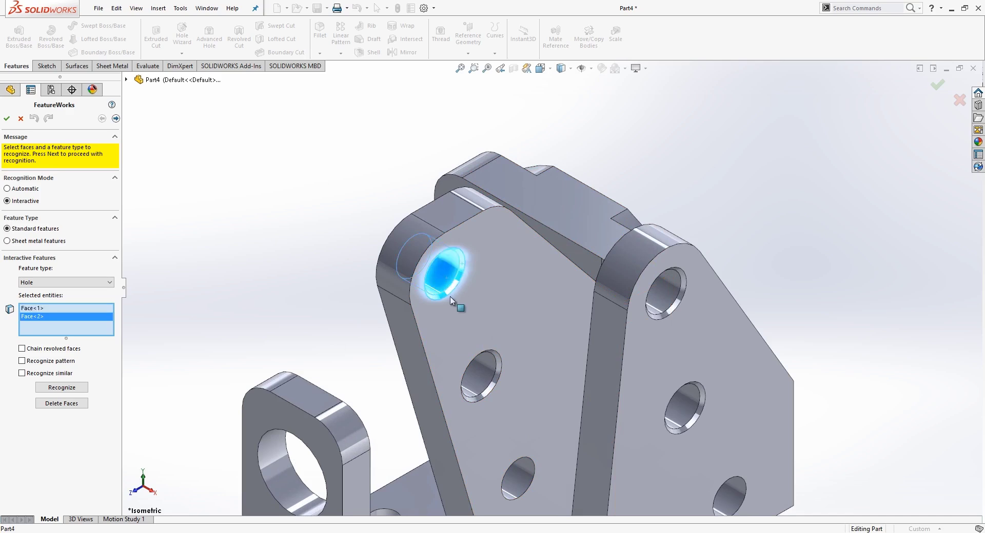
mouse_move(456, 287)
middle_down()
mouse_move(477, 273)
mouse_move(456, 274)
middle_up()
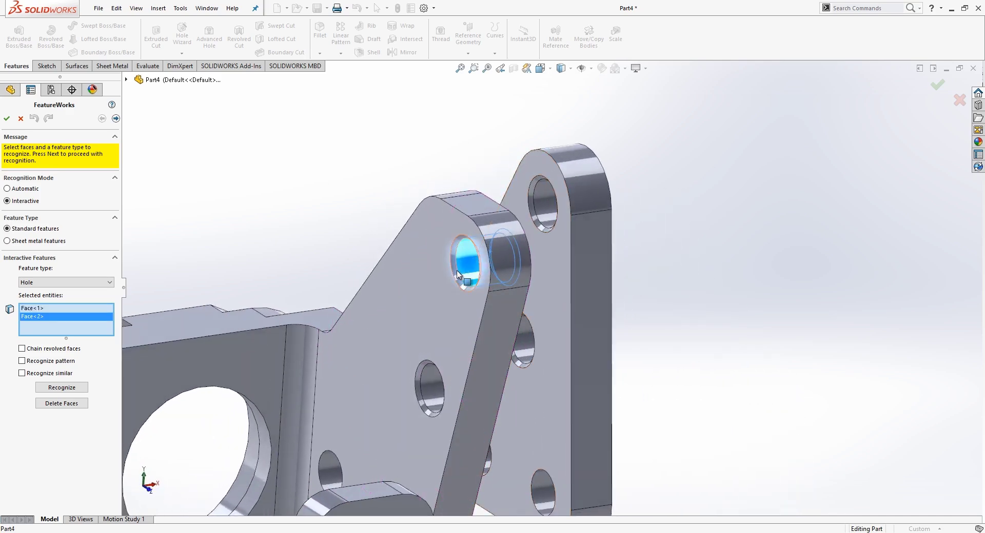
click(457, 274)
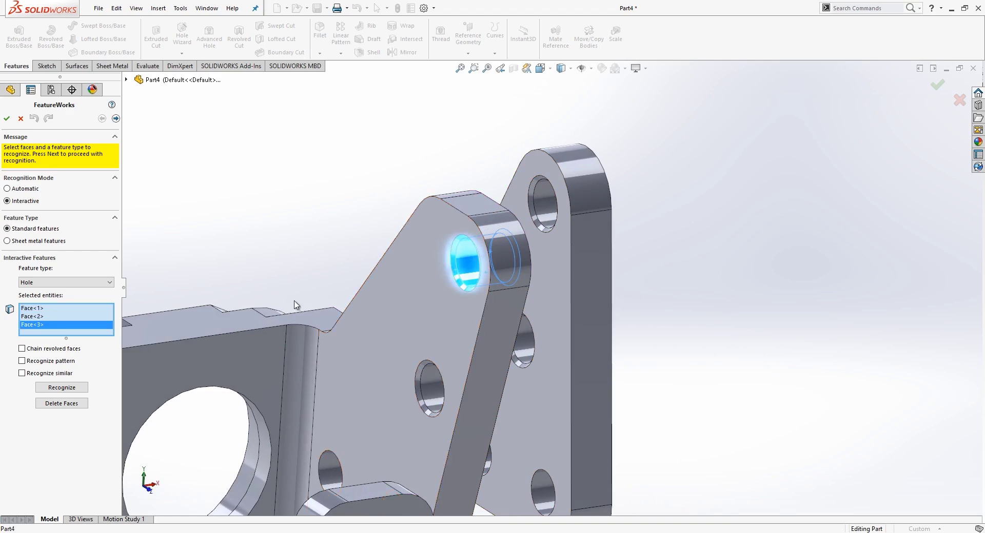
click(48, 374)
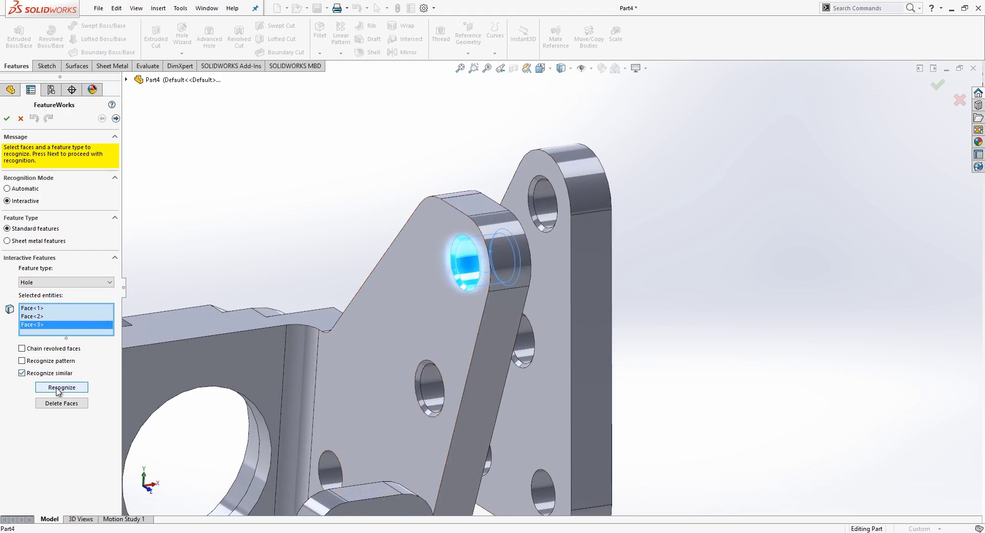
click(57, 390)
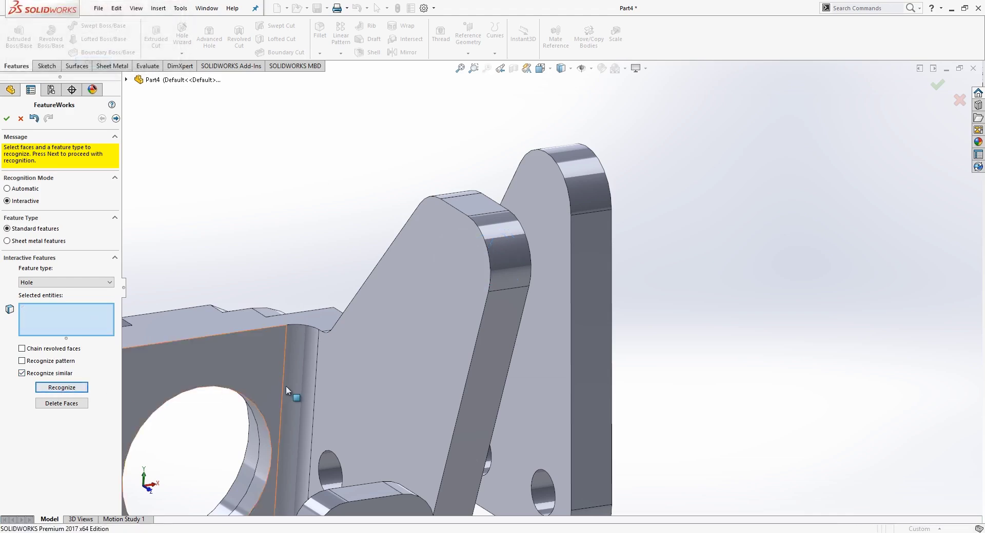
Step: Recognize the right plate's hole and its small hole as hole features
scroll(503, 445, up, 2)
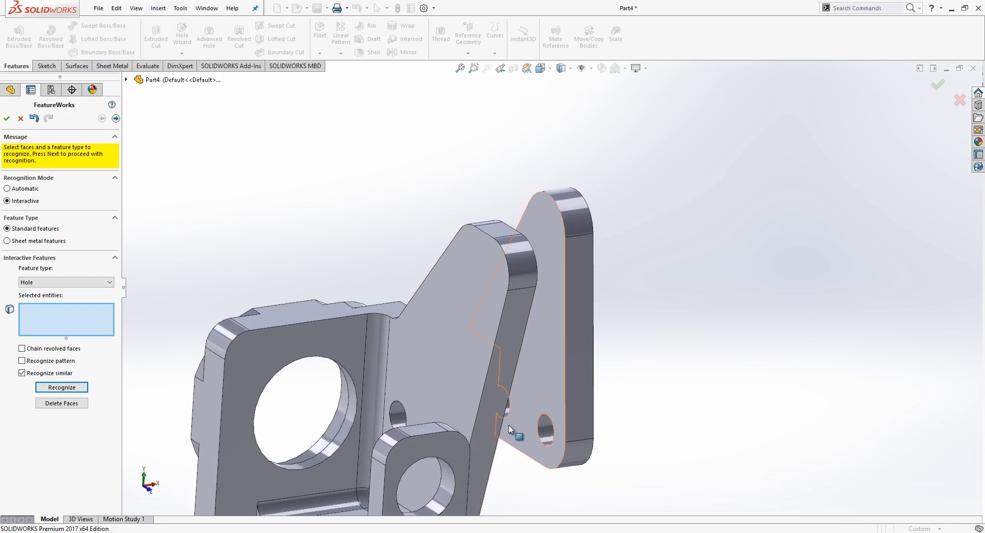
middle_drag(502, 445, 451, 428)
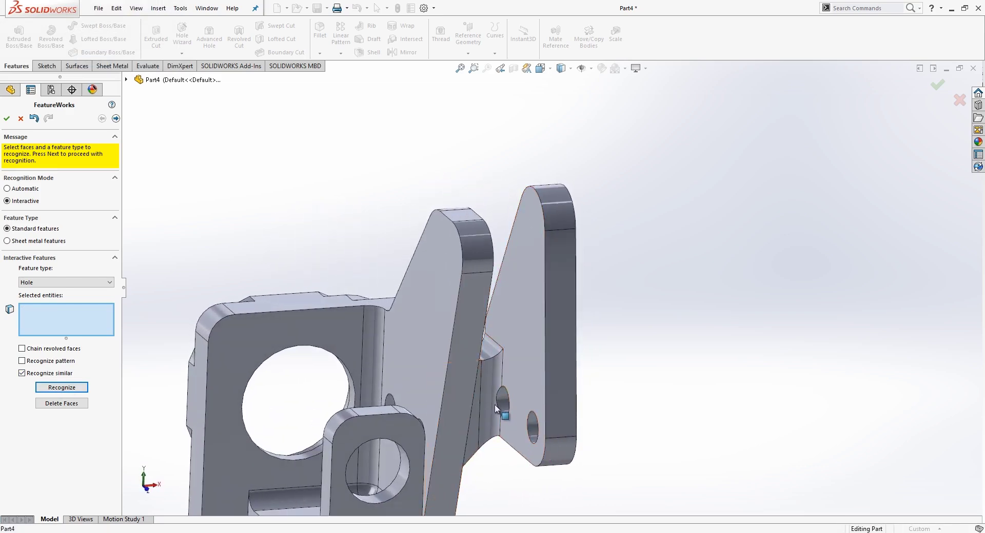
click(504, 407)
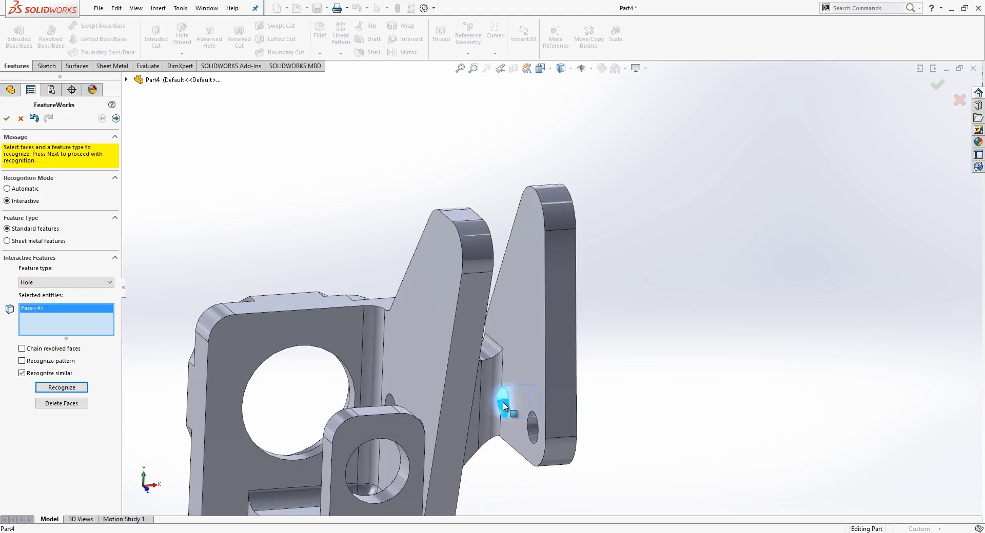
click(50, 388)
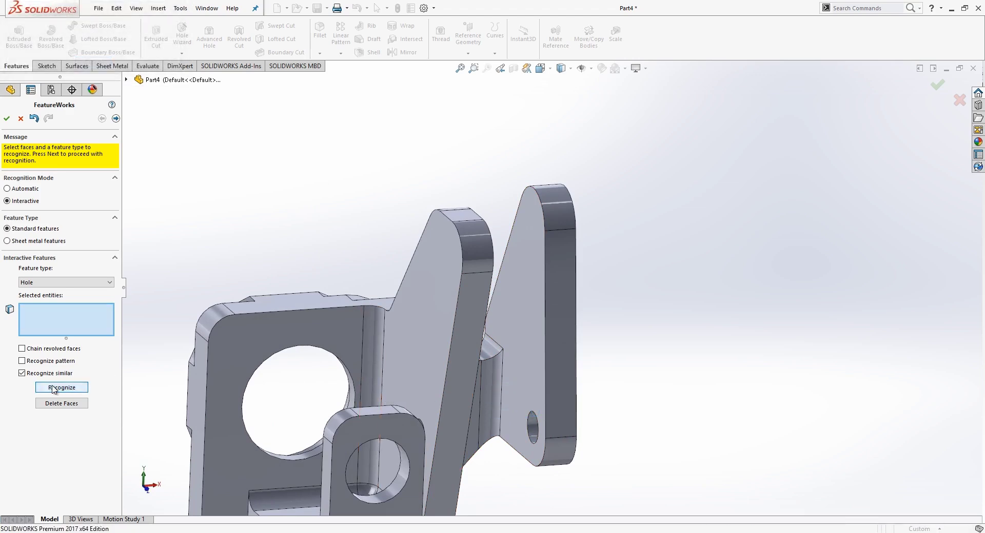
middle_drag(338, 353, 328, 373)
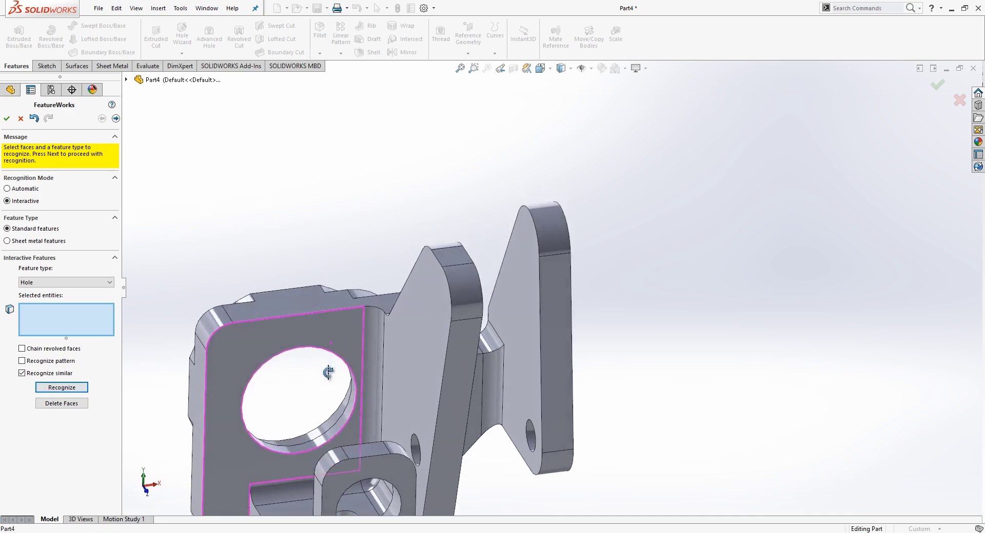
click(532, 439)
click(58, 388)
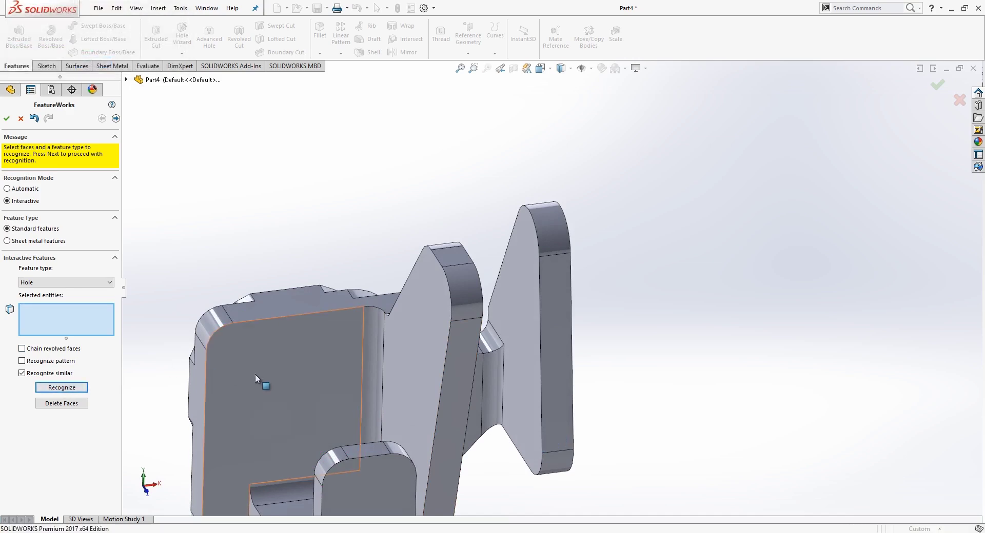
Step: Turn the model to face the bored front and select the top bolt hole
scroll(371, 463, up, 2)
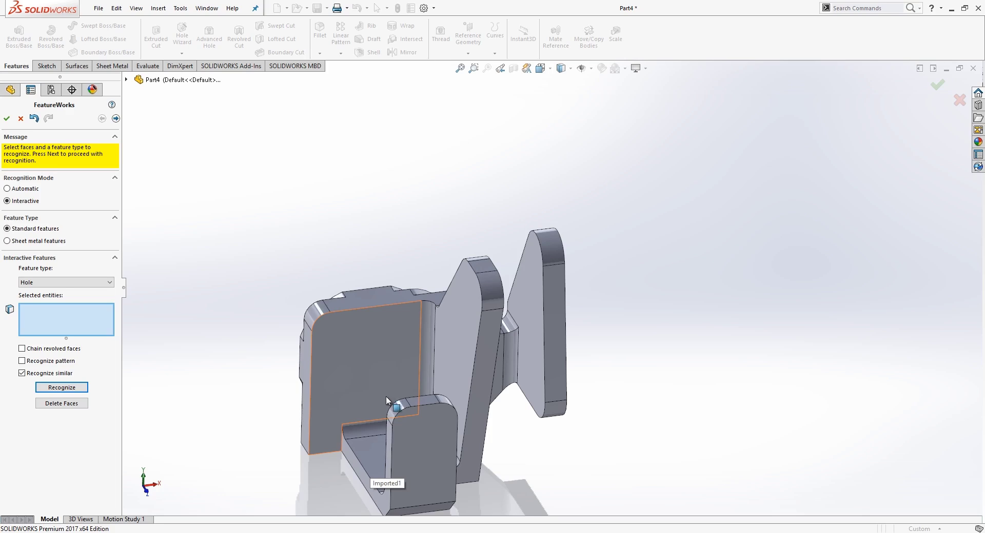
middle_drag(388, 394, 543, 394)
scroll(447, 439, down, 5)
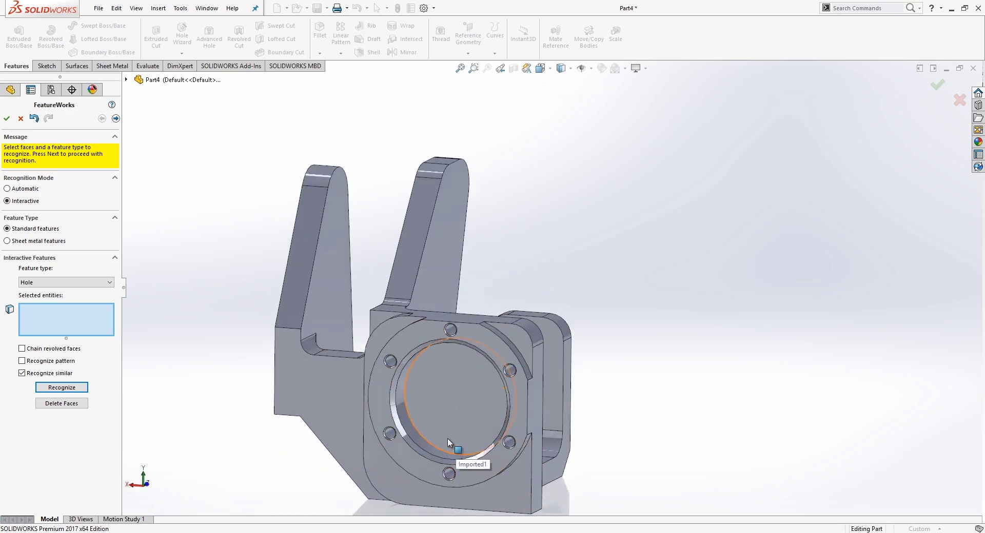
scroll(447, 278, down, 2)
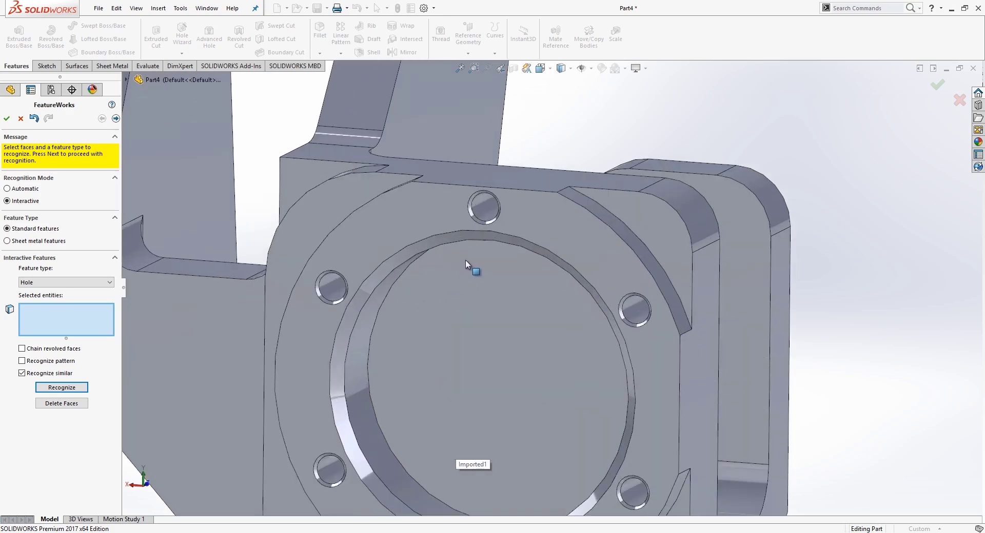
click(471, 215)
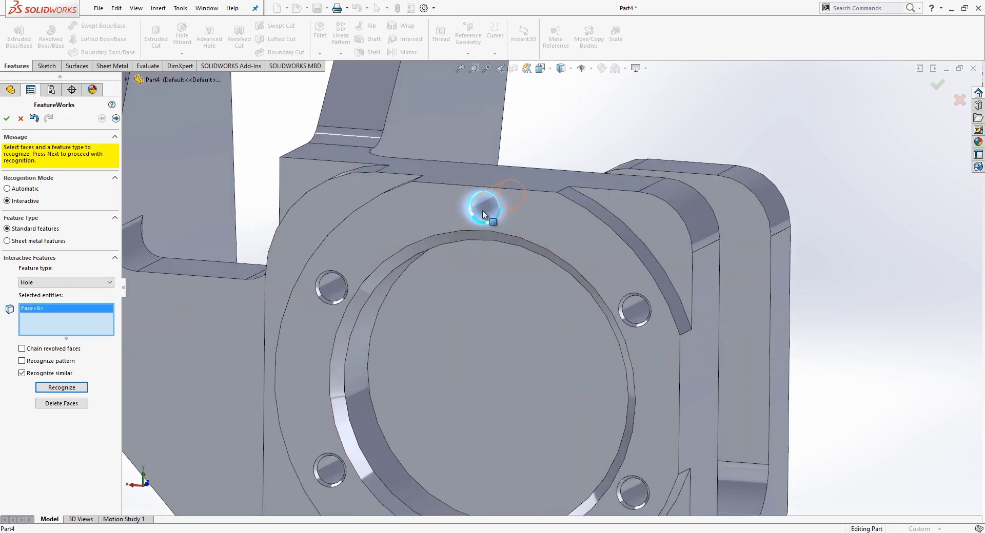
Step: Recognize the bolt holes as hole features with a circular pattern
click(477, 207)
middle_drag(476, 208, 501, 194)
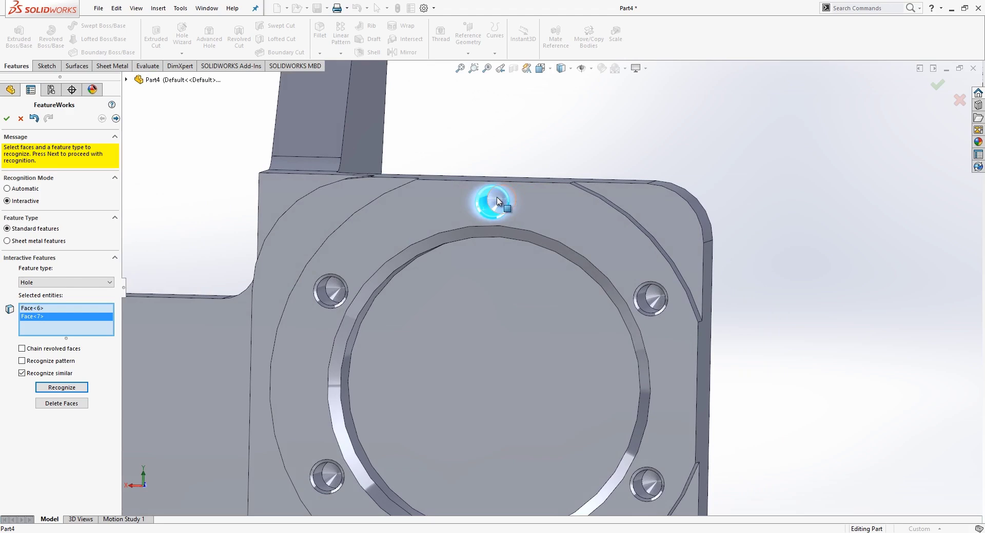
click(499, 206)
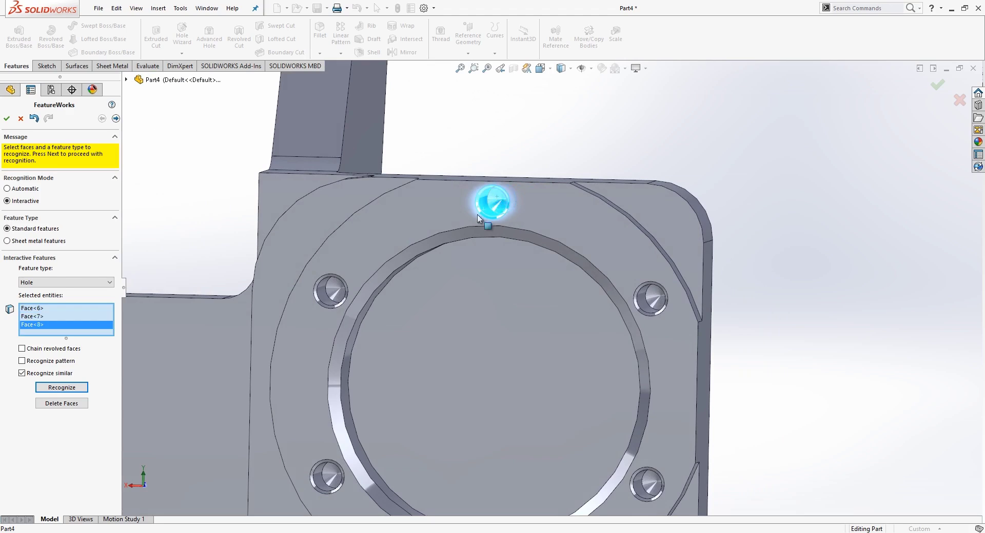
click(45, 364)
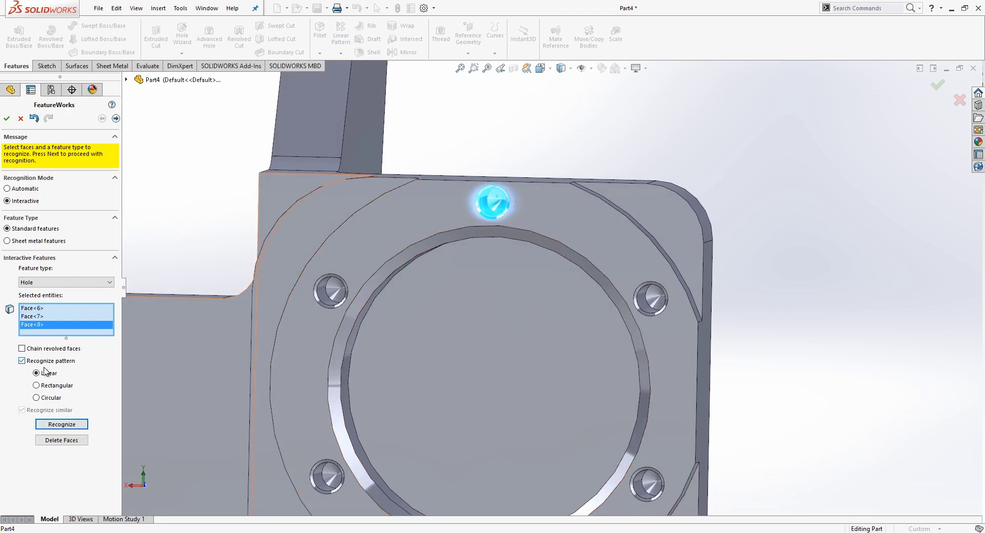
click(46, 400)
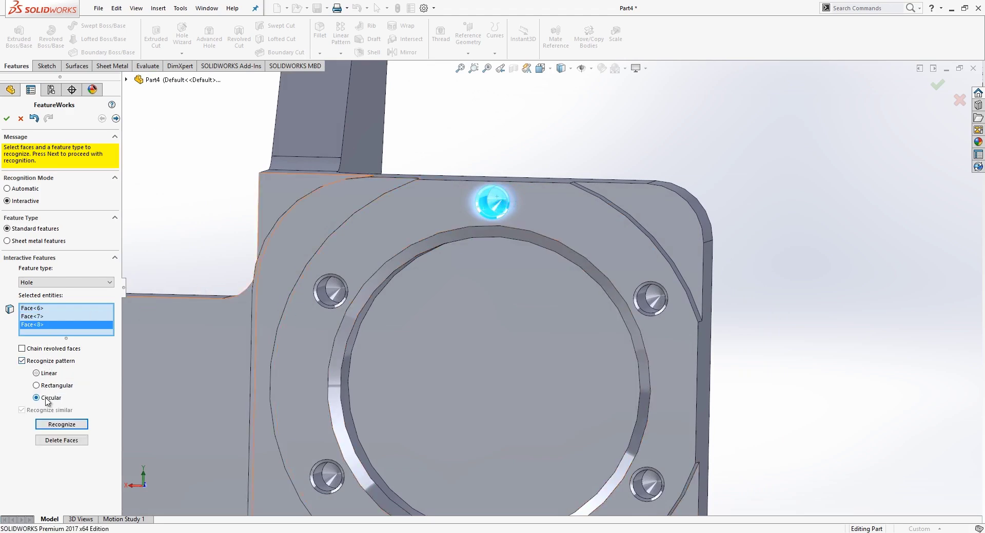
click(62, 424)
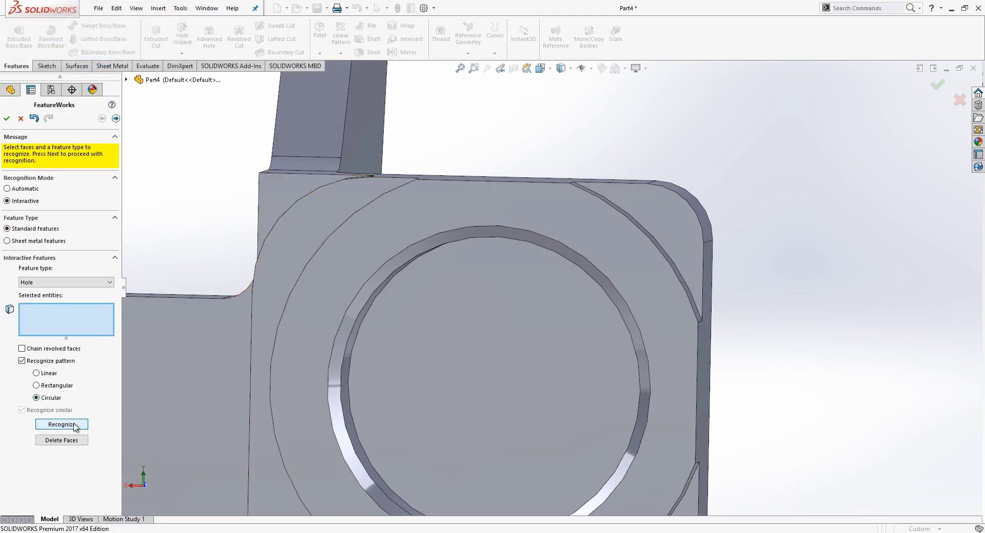
Step: Recognize the central bore as a single hole, then turn off pattern recognition
middle_drag(193, 388, 325, 396)
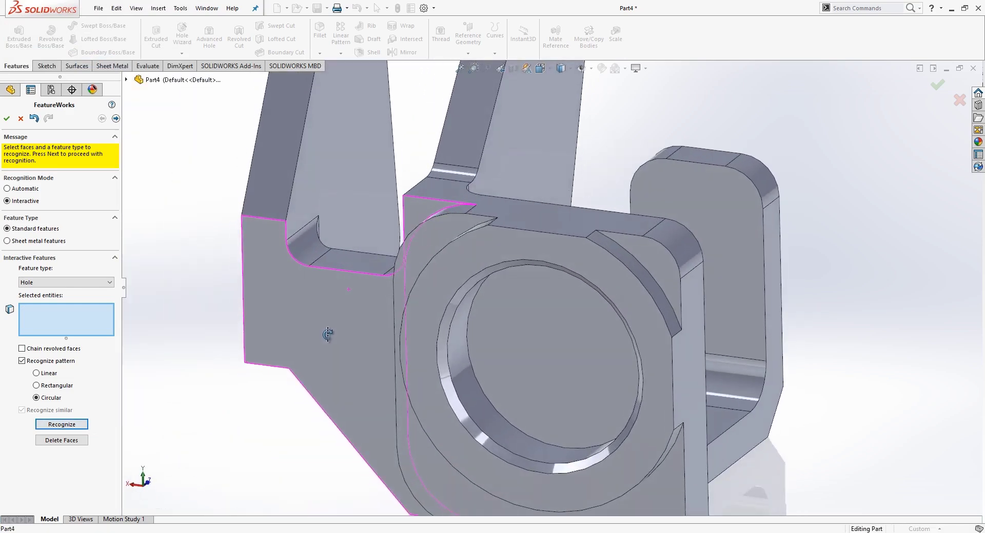
click(444, 378)
click(454, 365)
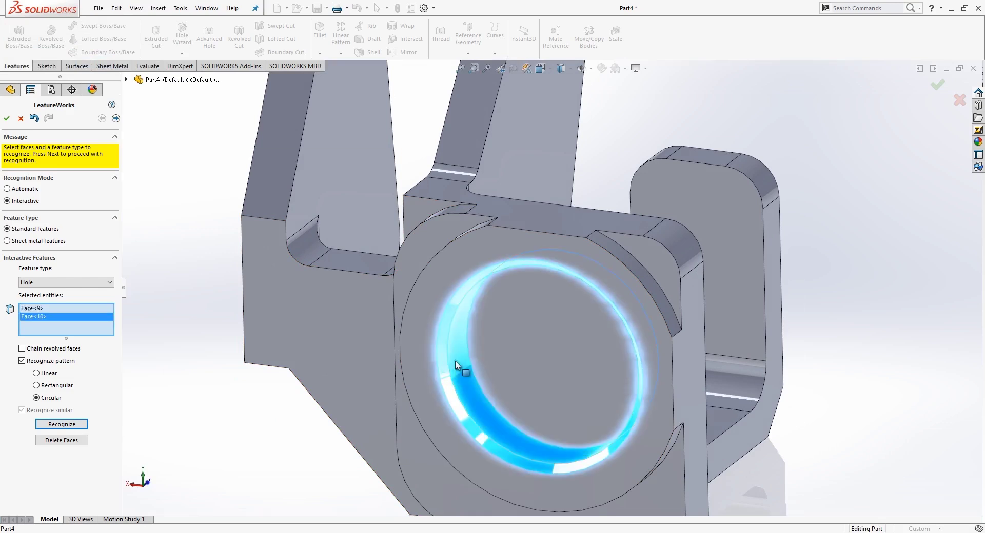
click(62, 425)
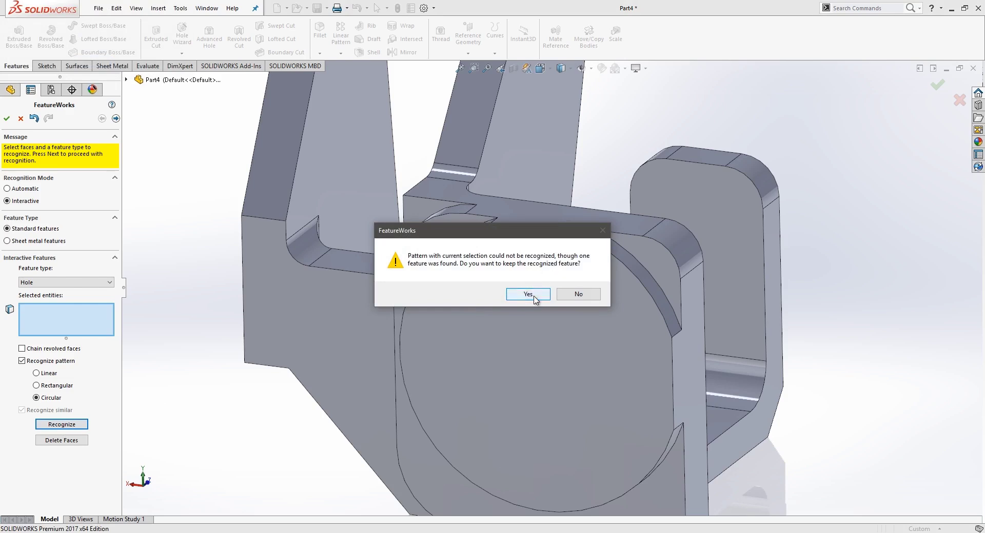
click(528, 295)
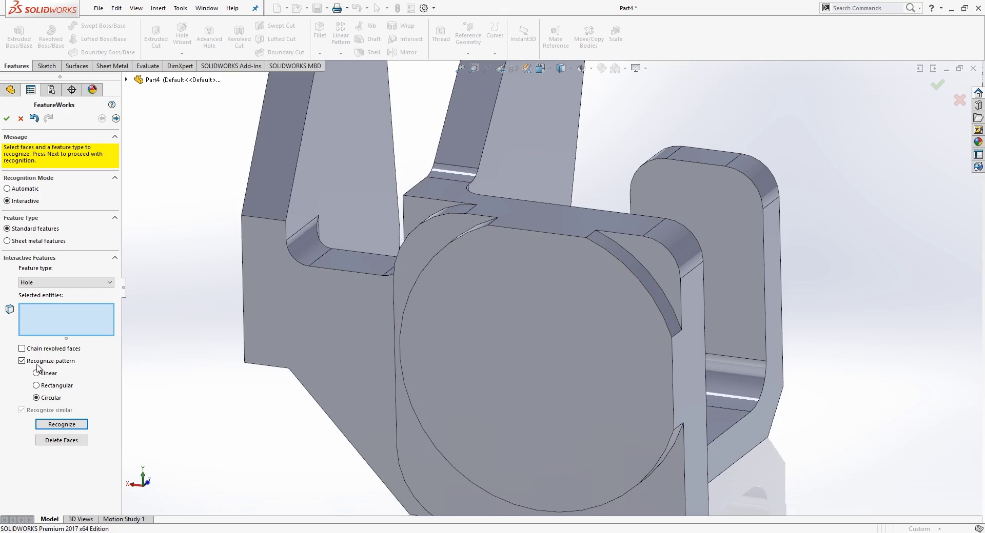
click(22, 361)
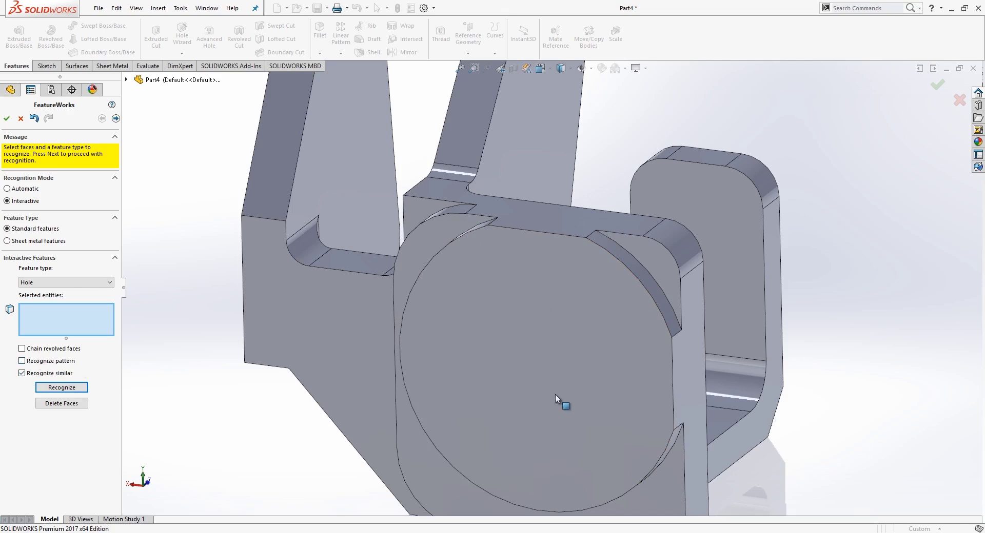
Step: Switch to Fillet/Round and recognize the two fillets at the arm's base
scroll(612, 371, up, 2)
middle_drag(567, 299, 558, 330)
scroll(577, 187, up, 2)
scroll(576, 186, down, 2)
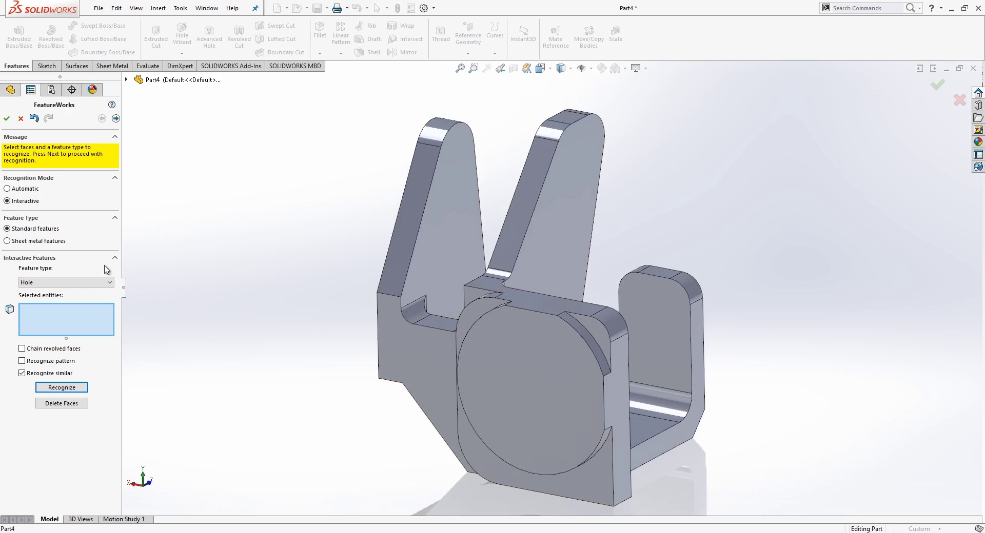
click(92, 286)
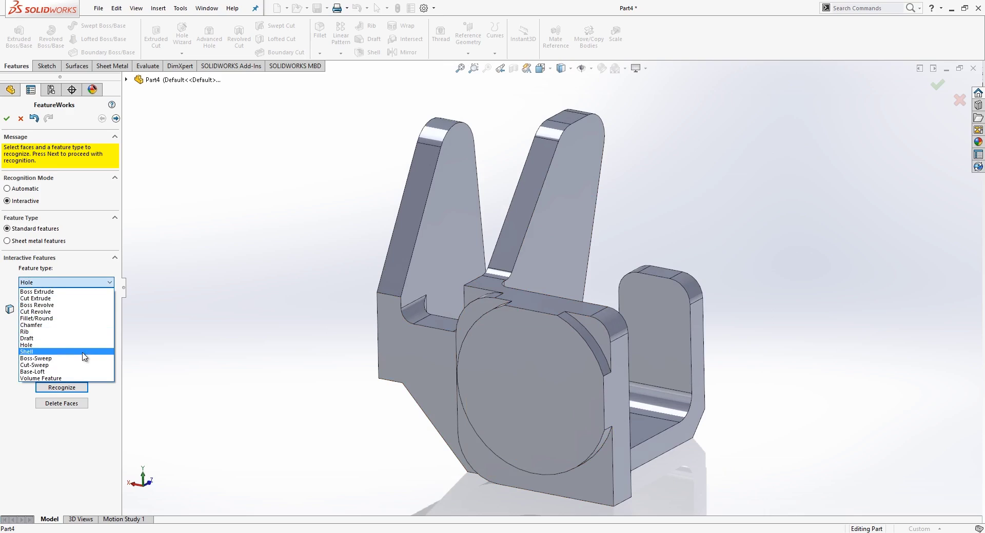
click(77, 318)
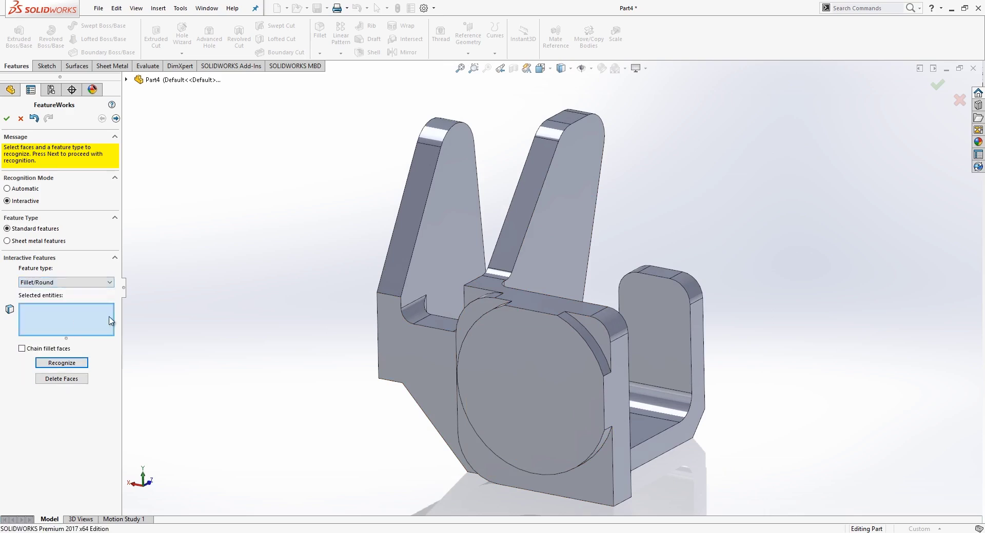
click(413, 313)
middle_drag(413, 313, 474, 360)
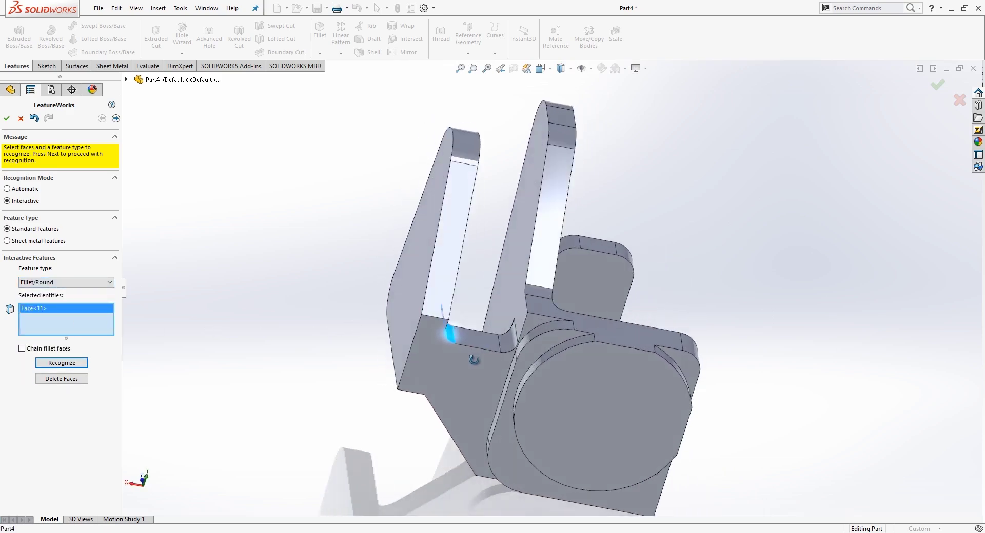
click(502, 337)
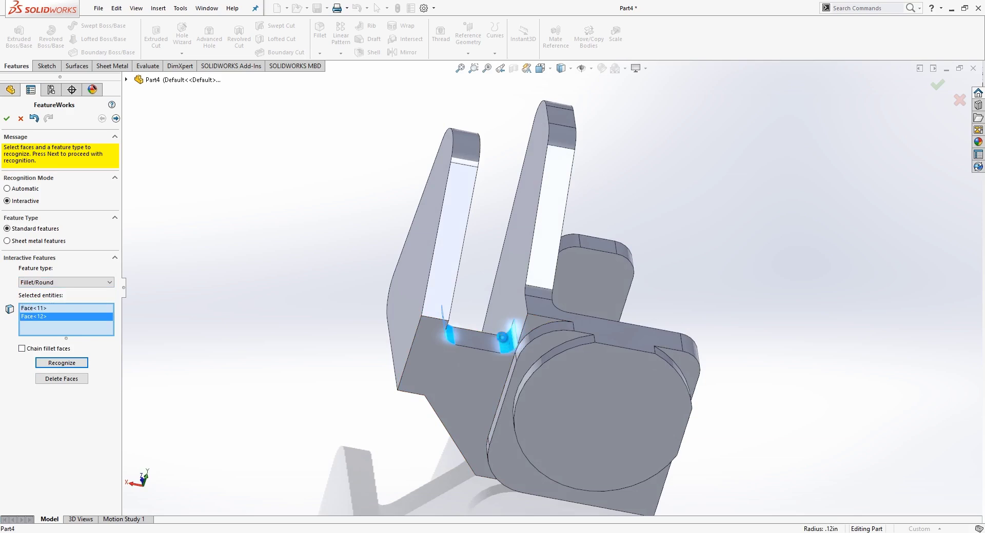
click(57, 366)
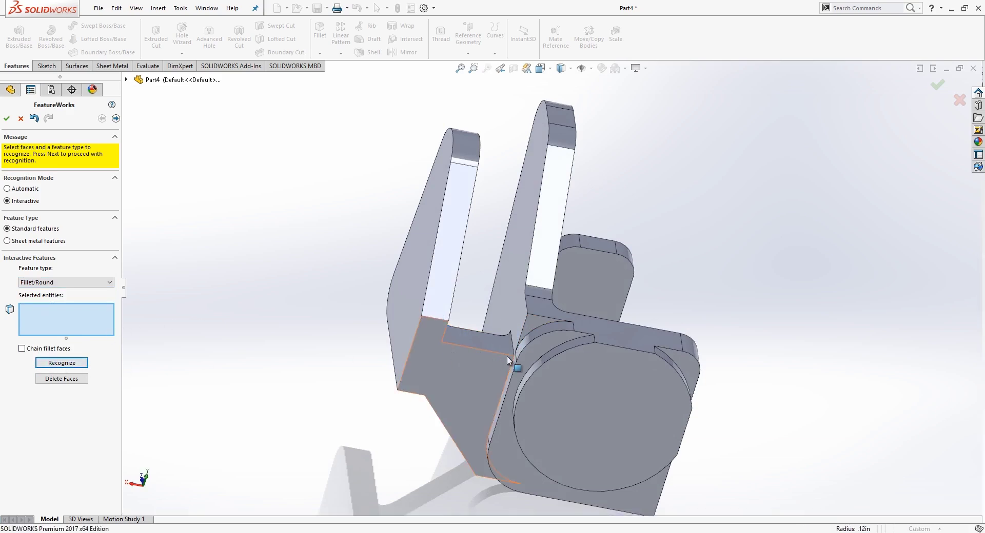
Step: Recognize the two vertical back-plate fillets and the small base fillet
middle_drag(507, 356, 654, 353)
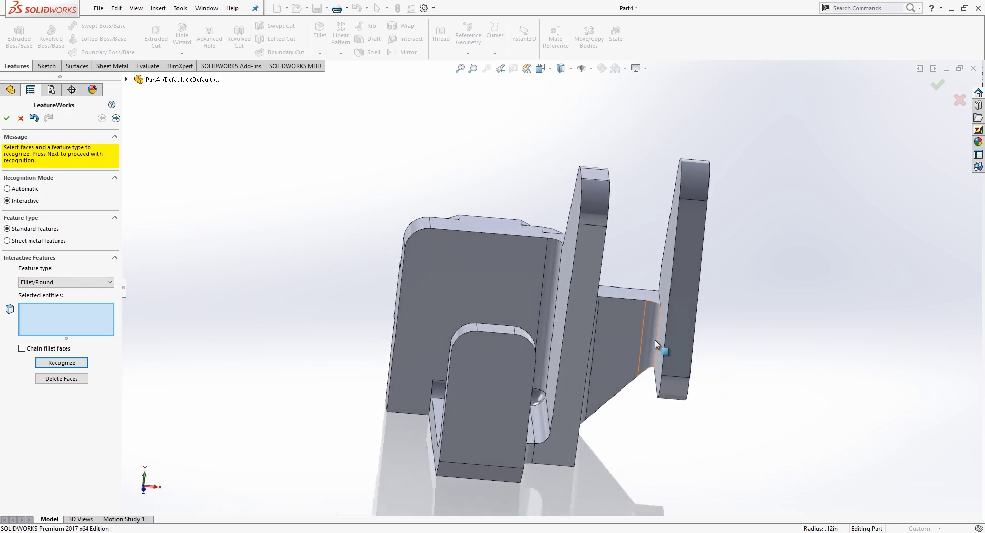
click(654, 340)
middle_drag(463, 343, 439, 337)
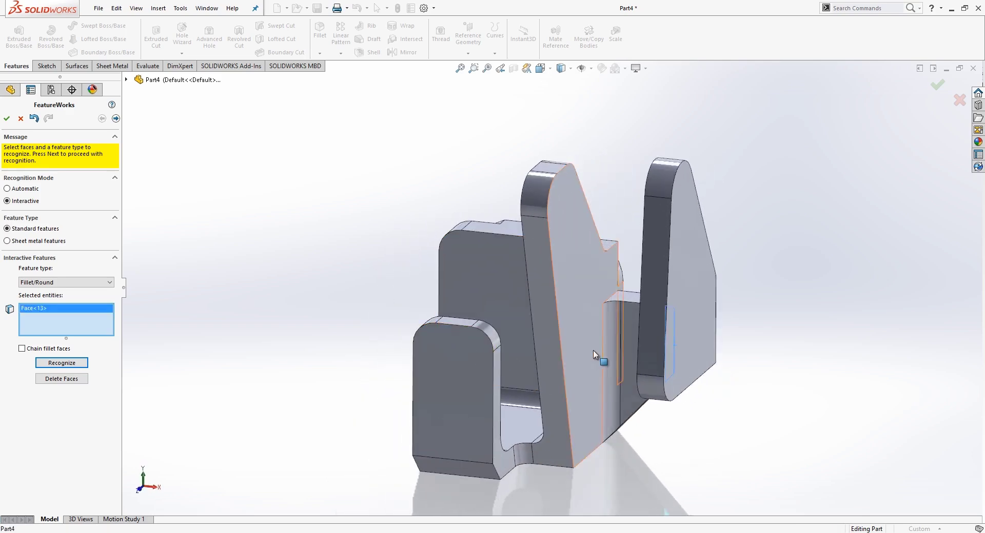
click(609, 348)
click(49, 364)
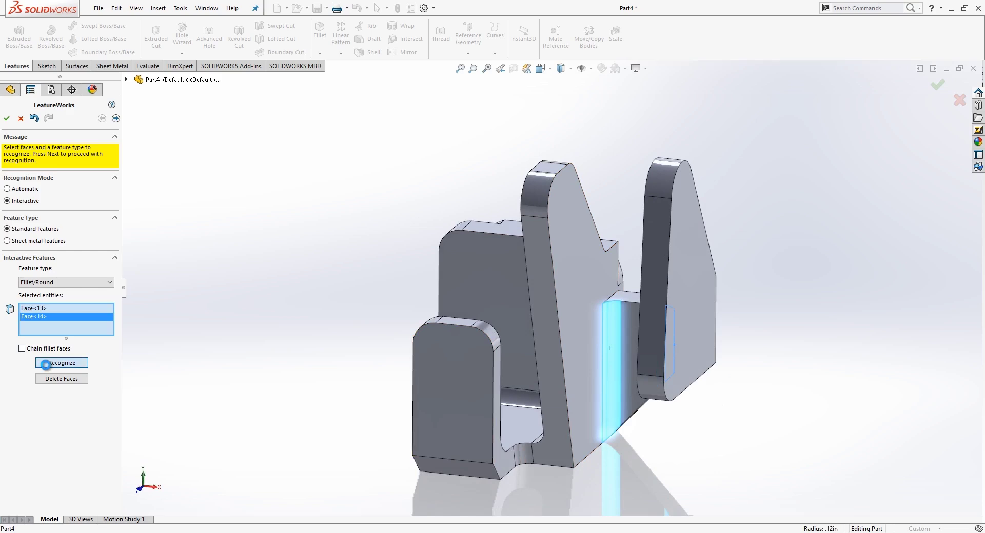
middle_drag(599, 339, 560, 398)
click(526, 451)
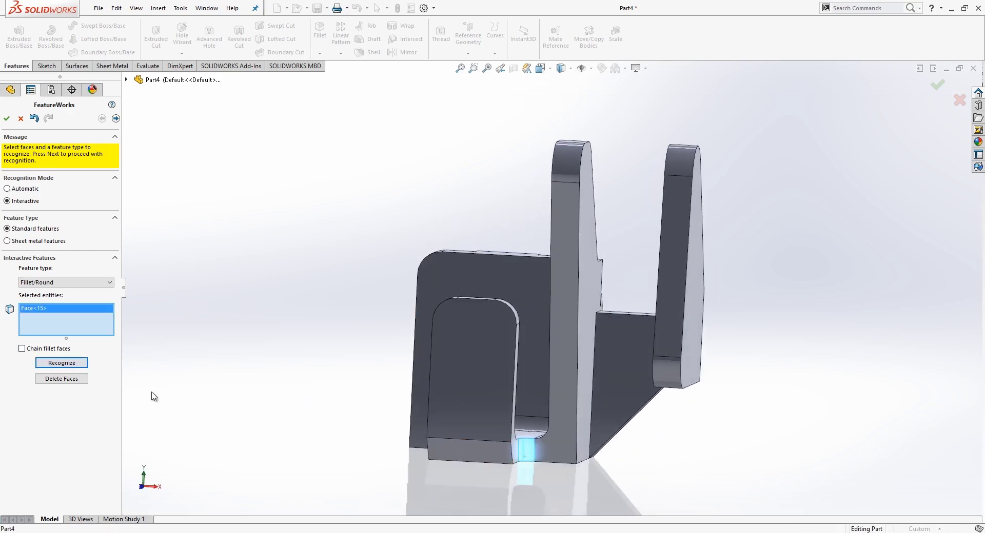
click(50, 364)
Step: Recognize the four inner-corner fillet faces and the lower arm fillet
middle_drag(469, 432, 547, 464)
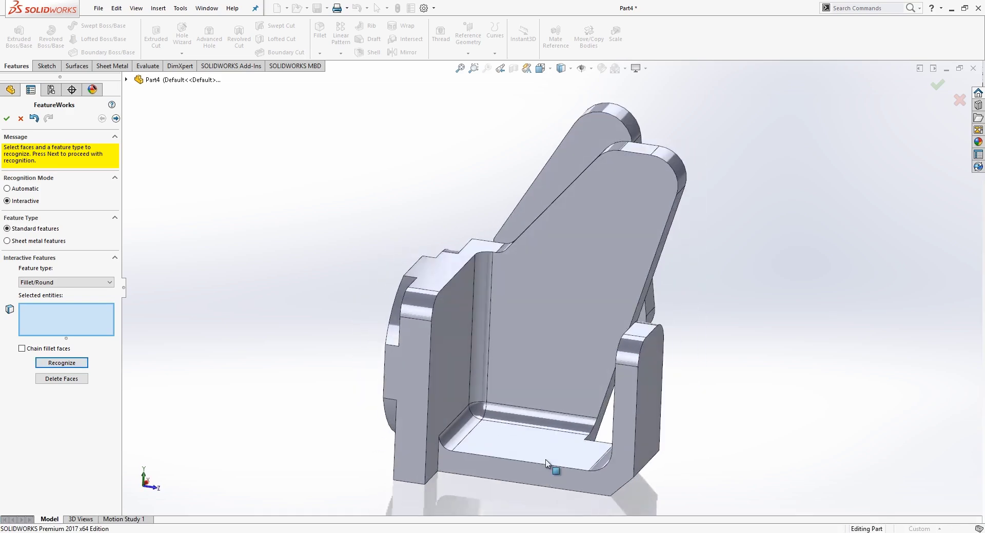
click(539, 423)
click(476, 409)
click(479, 392)
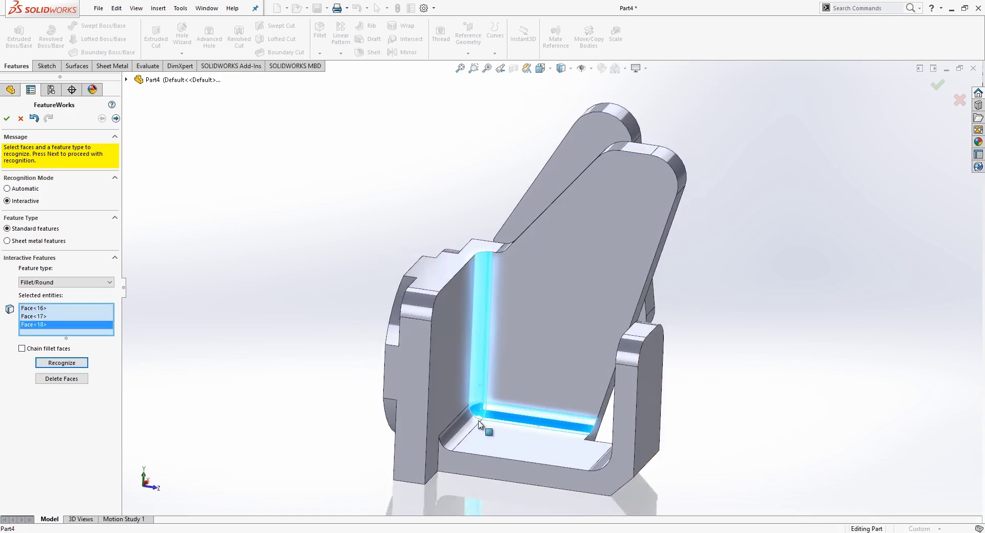
click(468, 430)
click(73, 364)
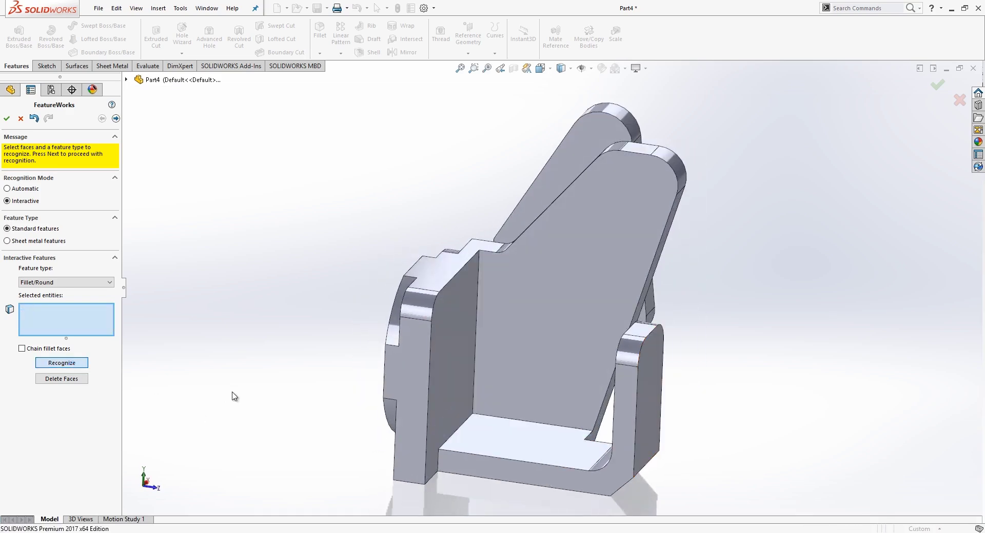
middle_drag(578, 424, 629, 454)
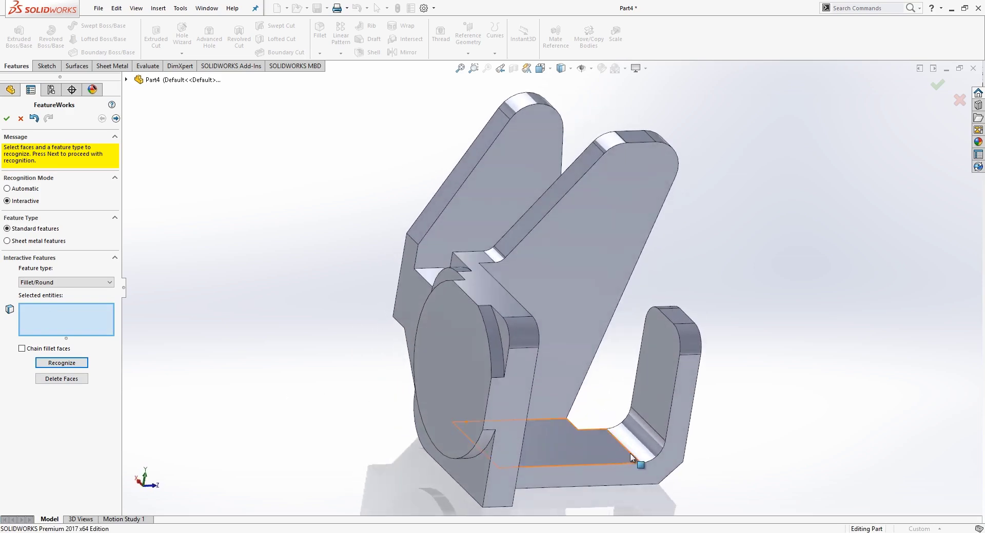
click(638, 456)
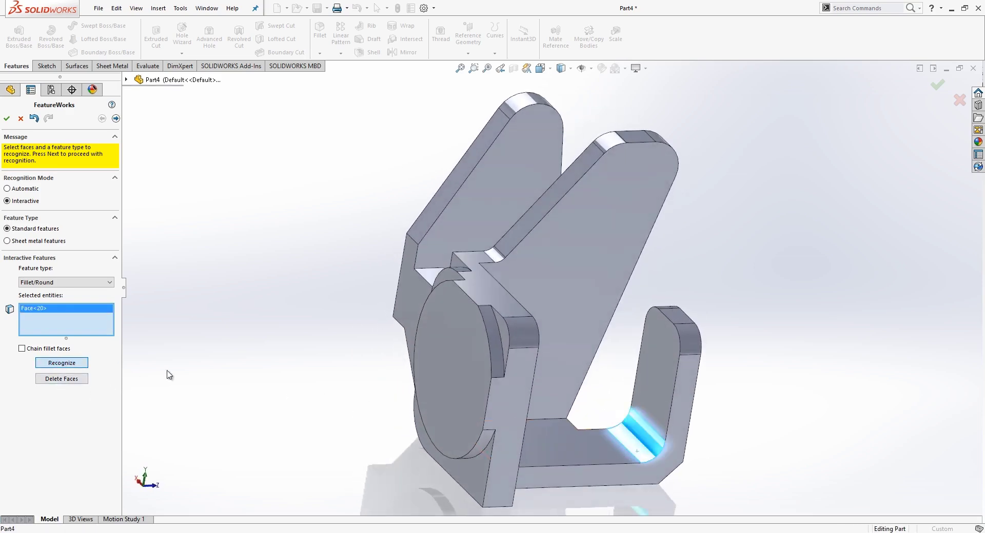
click(58, 363)
Step: Recognize the notch fillet and the two rounded top corners of the arm
click(492, 255)
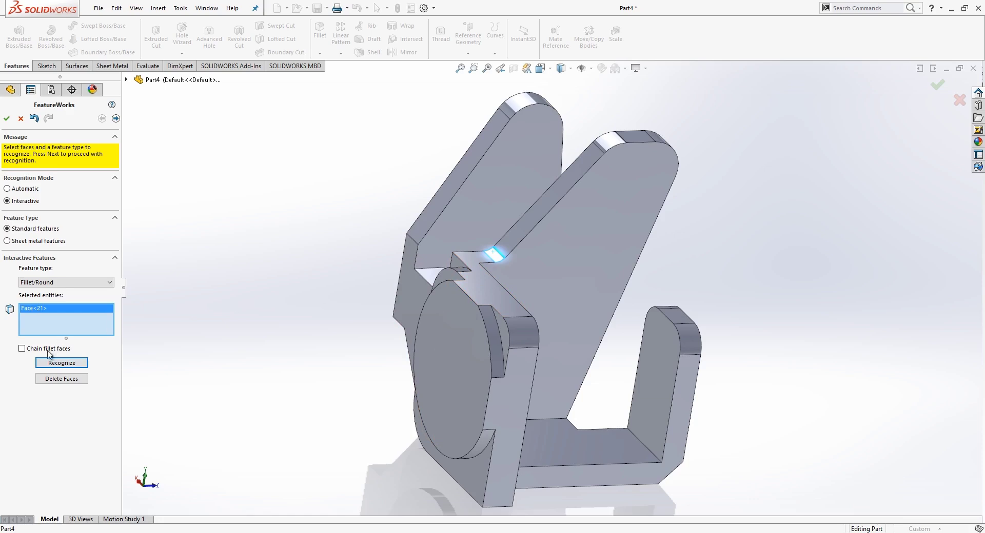
click(618, 148)
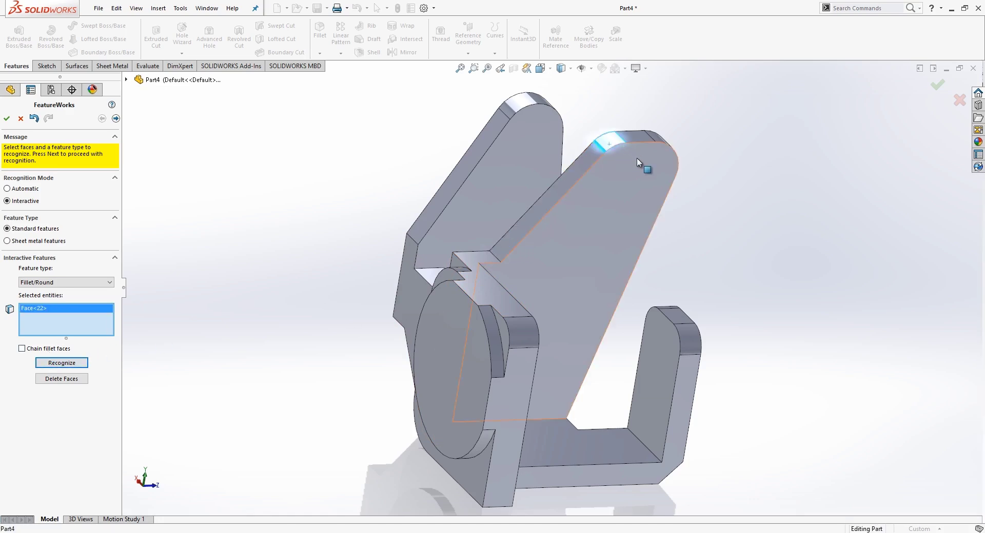
middle_drag(636, 158, 605, 183)
click(644, 150)
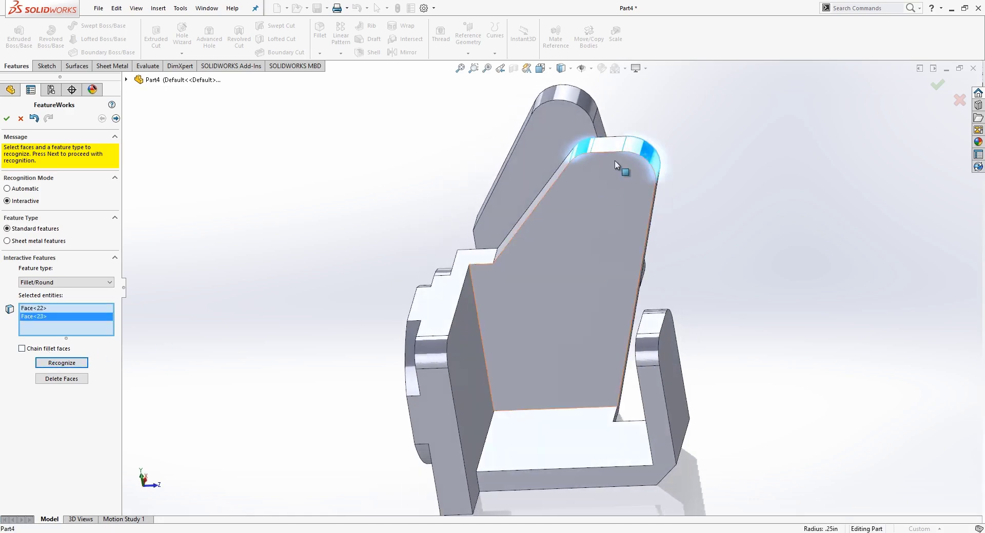
click(62, 363)
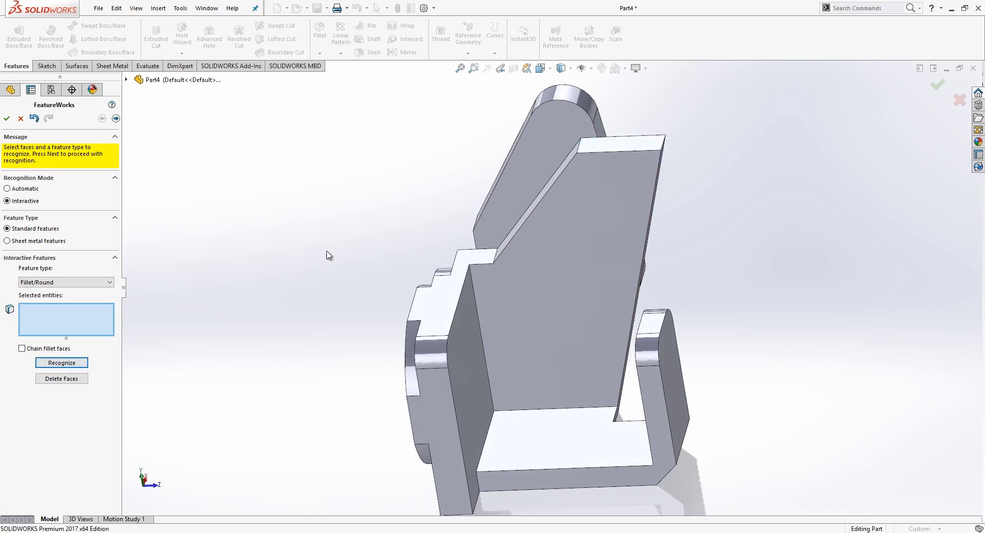
Step: Recognize the remaining fillet faces around the part as native fillets
middle_drag(613, 344, 589, 417)
click(598, 408)
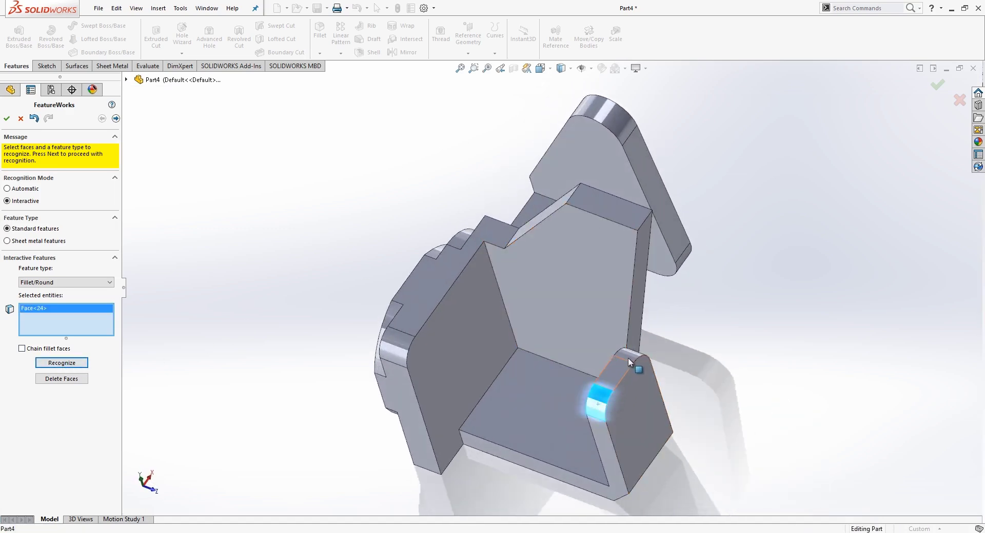
click(627, 358)
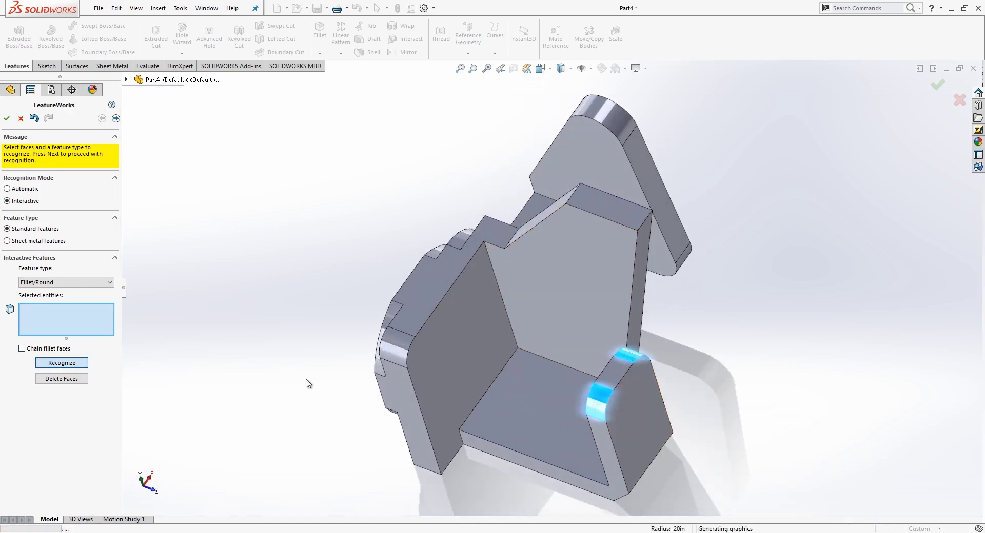
middle_drag(306, 383, 673, 336)
click(671, 332)
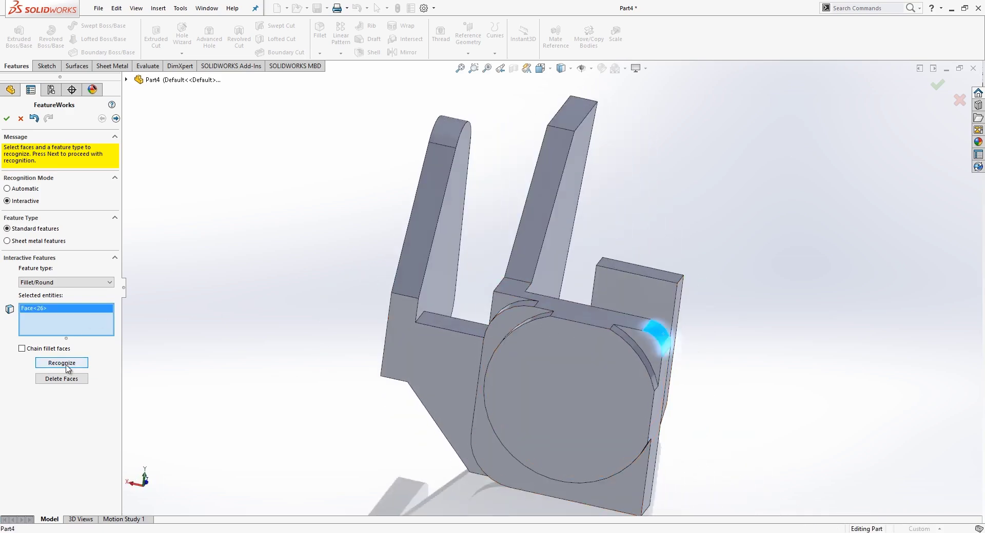
click(66, 364)
middle_drag(373, 315, 716, 374)
click(664, 347)
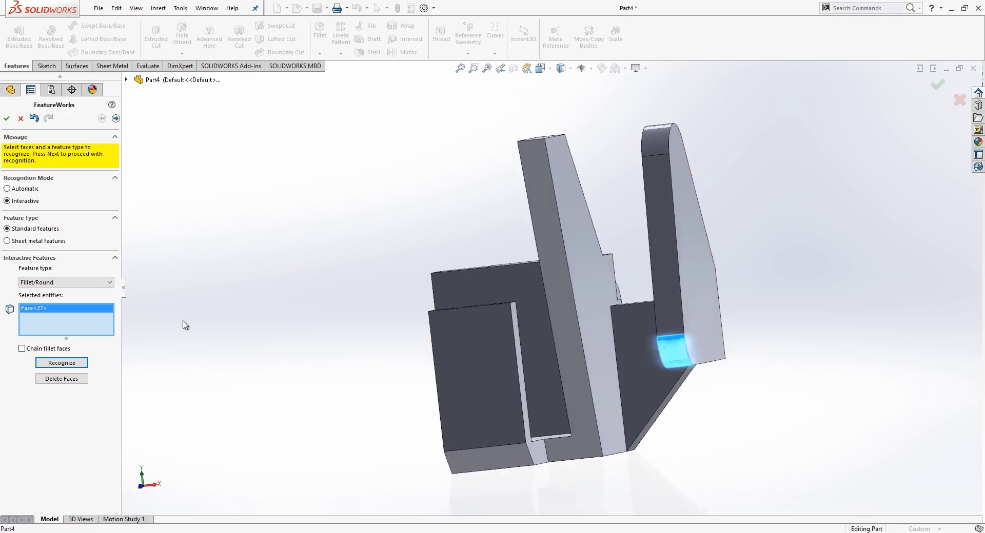
click(66, 364)
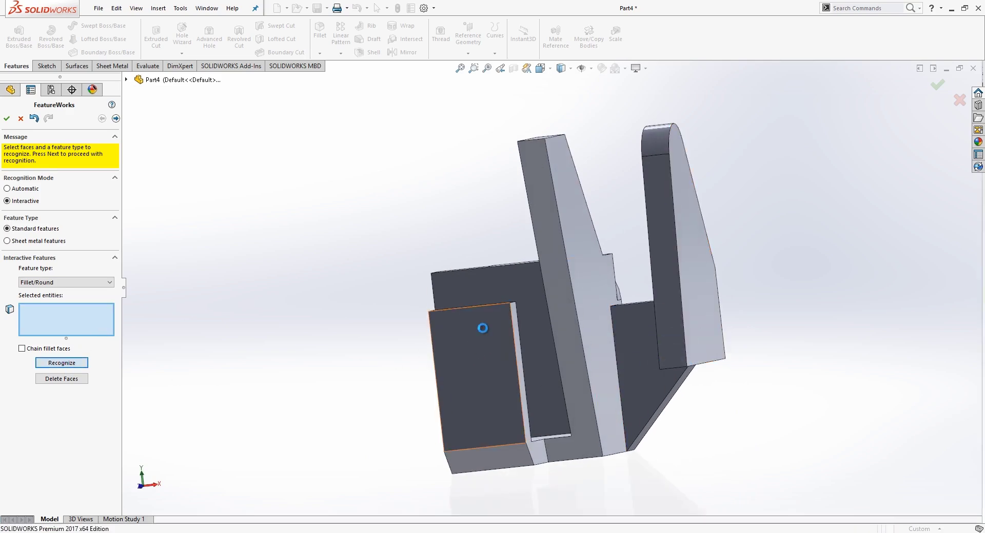
middle_drag(536, 335, 384, 400)
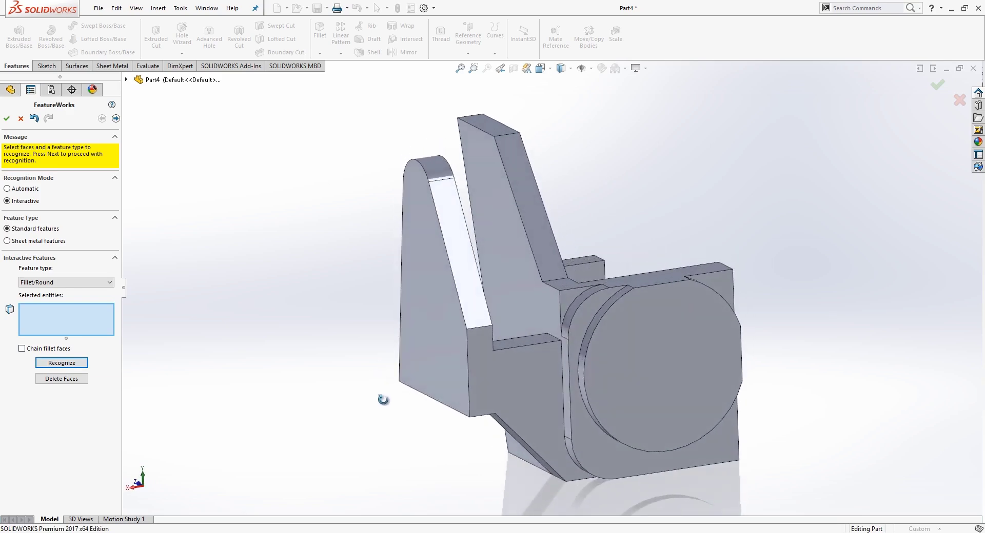
Step: Switch to Chamfer and recognize the bevelled bottom face as a chamfer
click(78, 283)
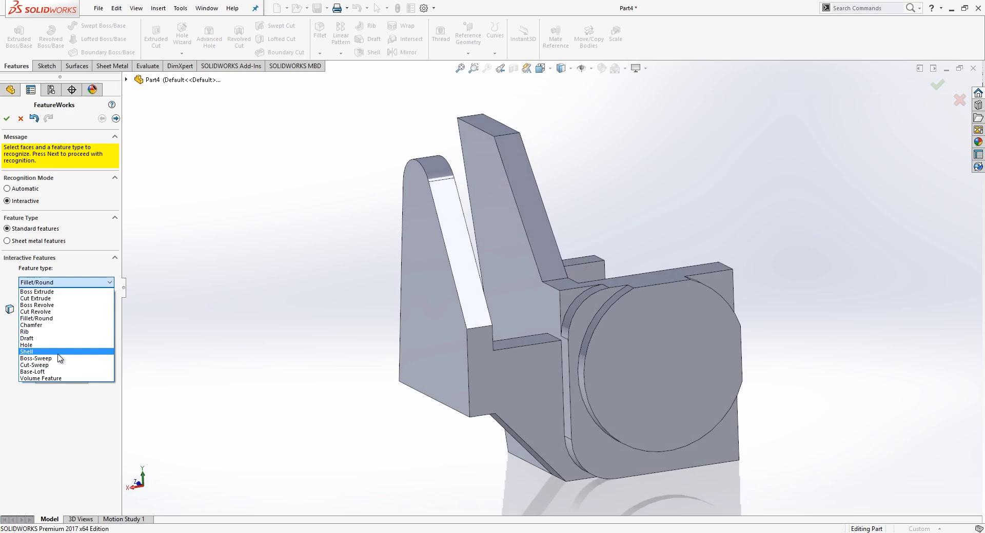
click(57, 325)
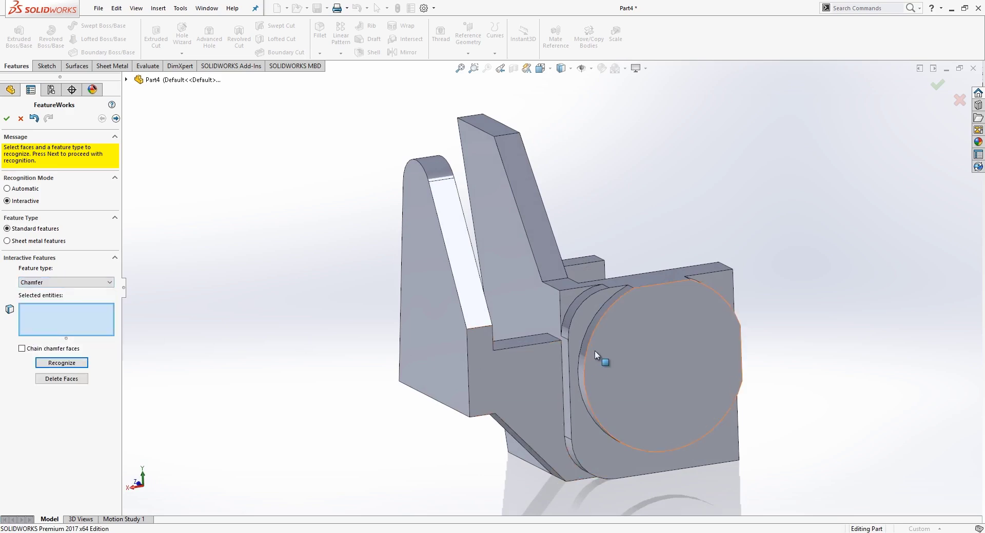
middle_drag(626, 343, 662, 331)
click(429, 455)
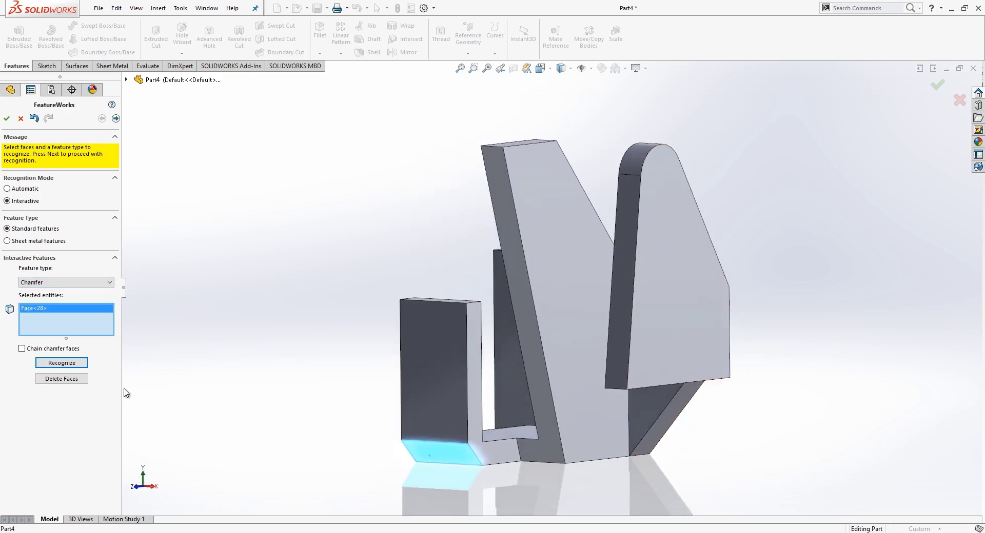
click(64, 365)
middle_drag(362, 397, 502, 431)
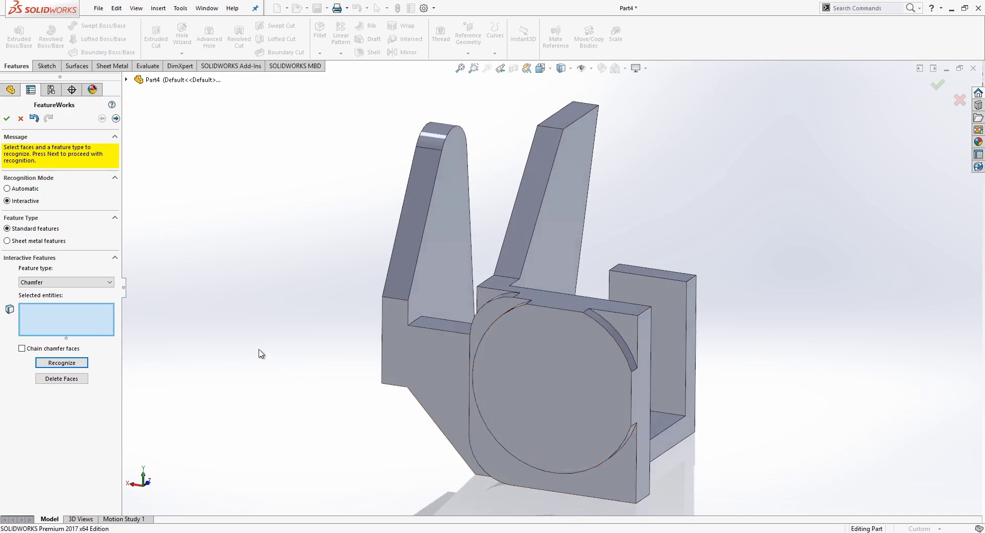
Step: Switch to Boss Extrude and recognize the circular boss, rounded plate and rear rectangular face
click(90, 282)
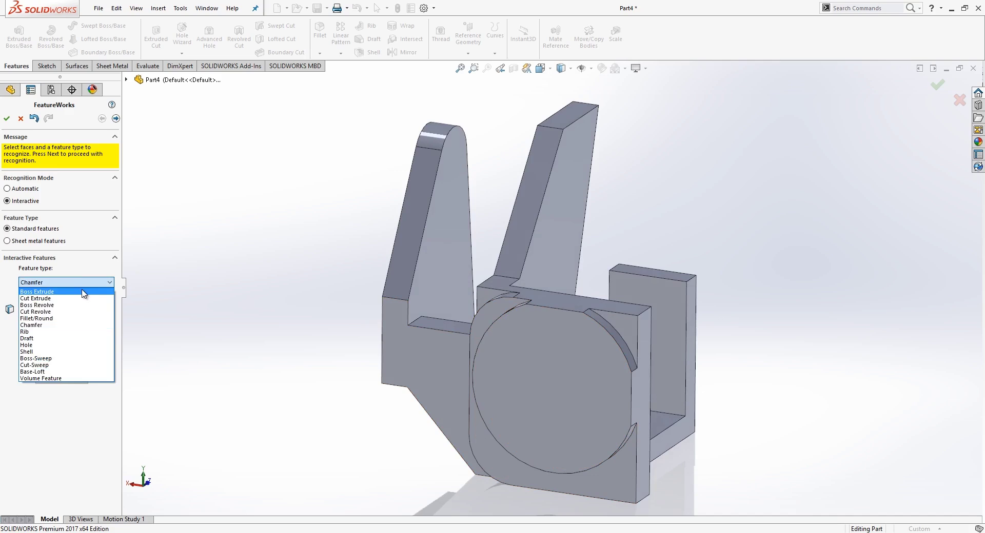
click(77, 292)
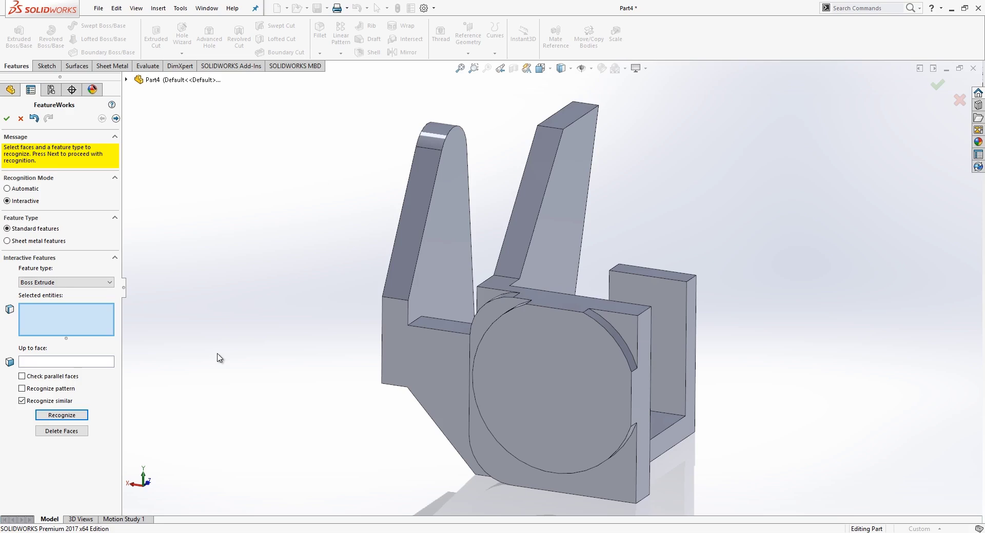
click(545, 402)
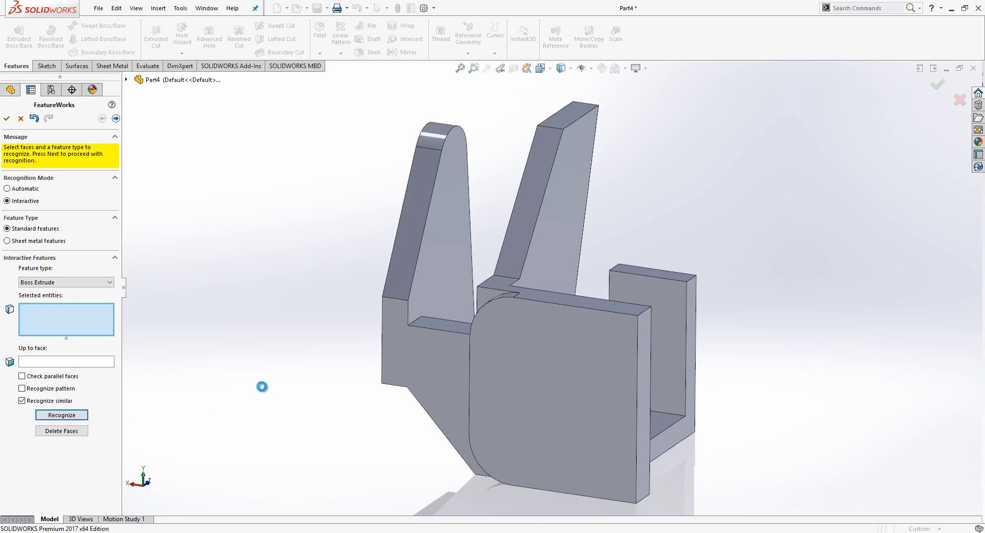
middle_drag(455, 398, 527, 439)
click(527, 439)
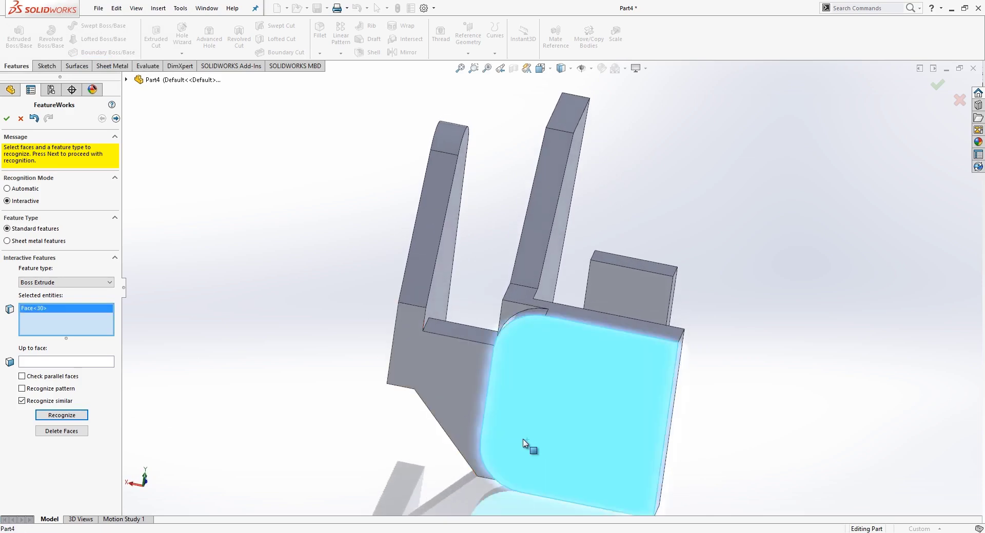
click(61, 415)
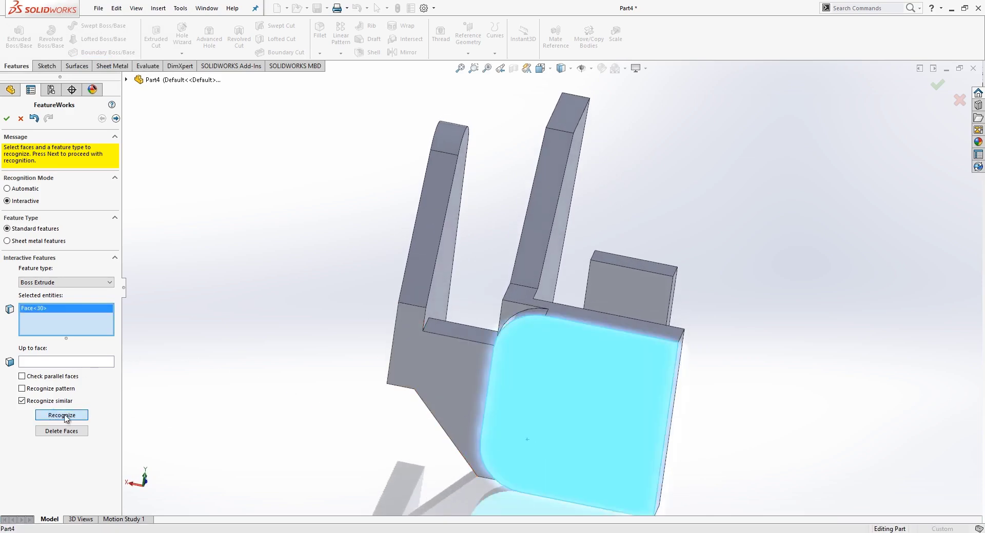
middle_drag(473, 404, 297, 400)
click(506, 405)
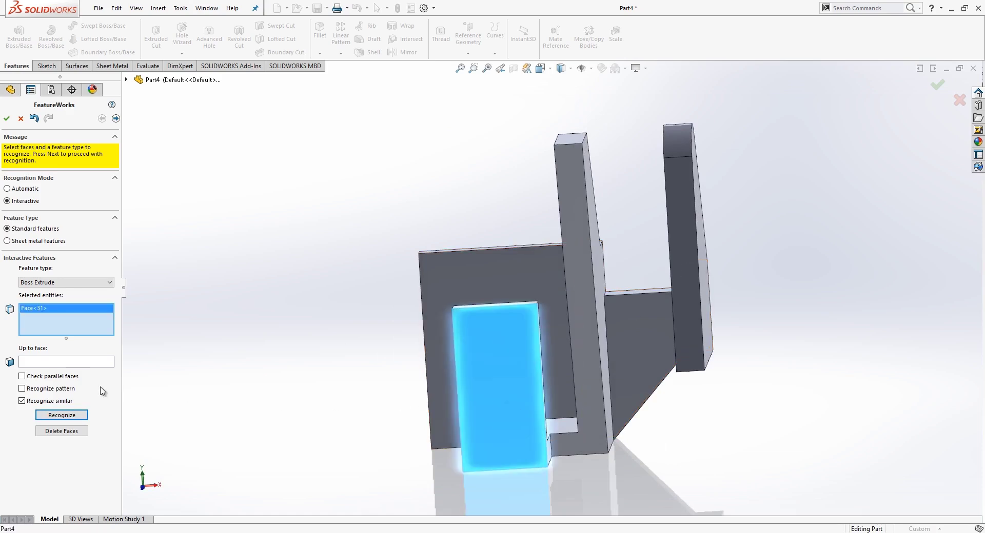
click(62, 416)
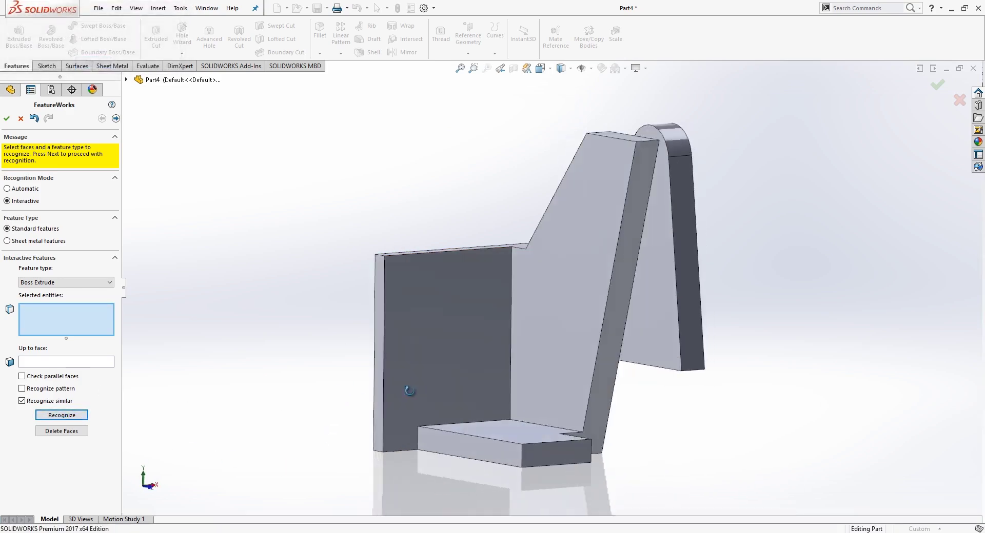
Step: Recognize the slanted and lower right plates, then try the base plate, which fails
middle_drag(409, 390, 407, 411)
click(637, 367)
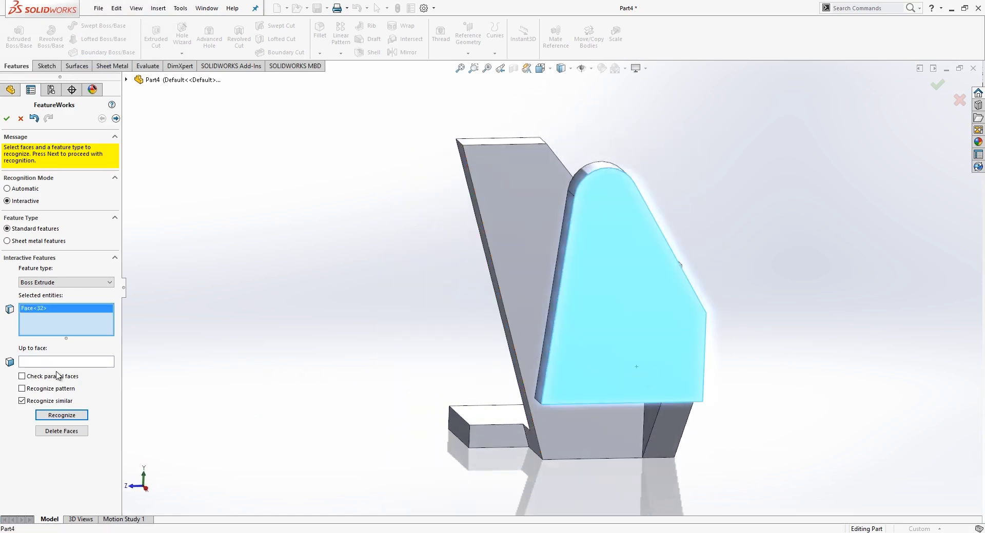
click(60, 415)
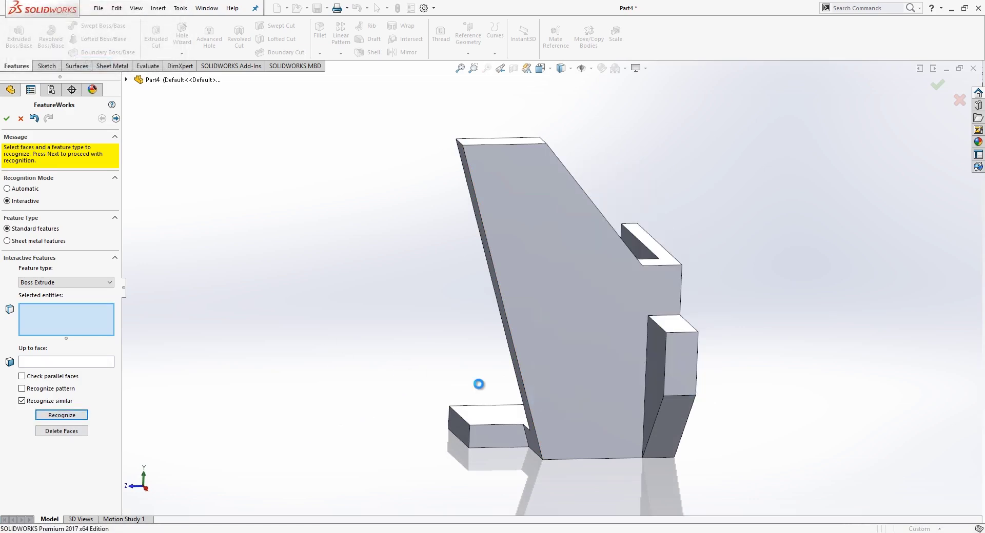
middle_drag(460, 377, 562, 386)
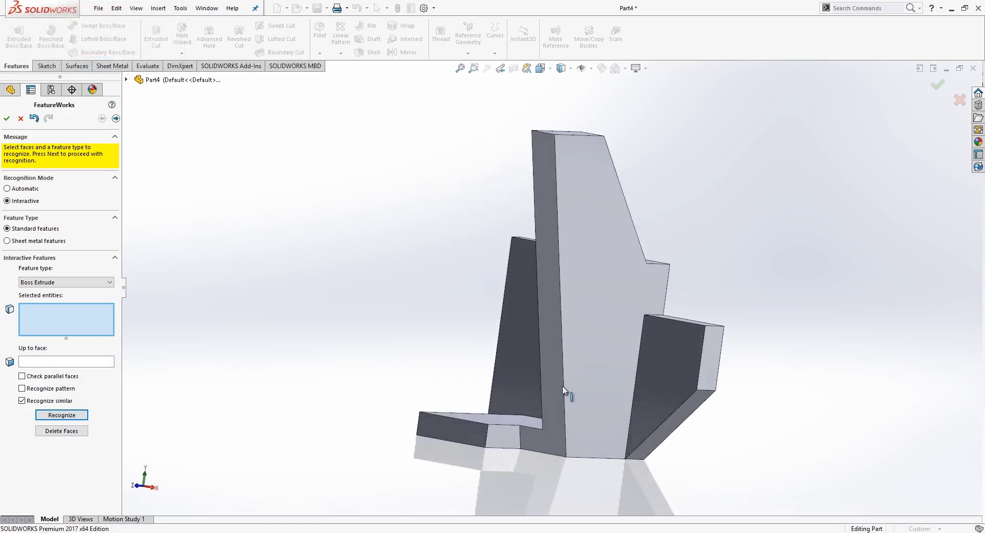
click(683, 386)
click(61, 415)
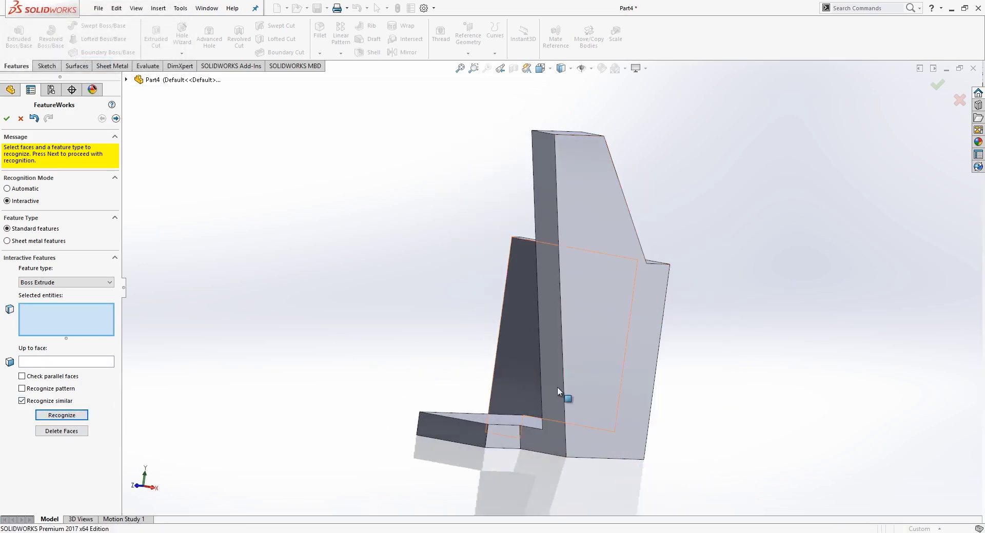
middle_drag(557, 387, 715, 429)
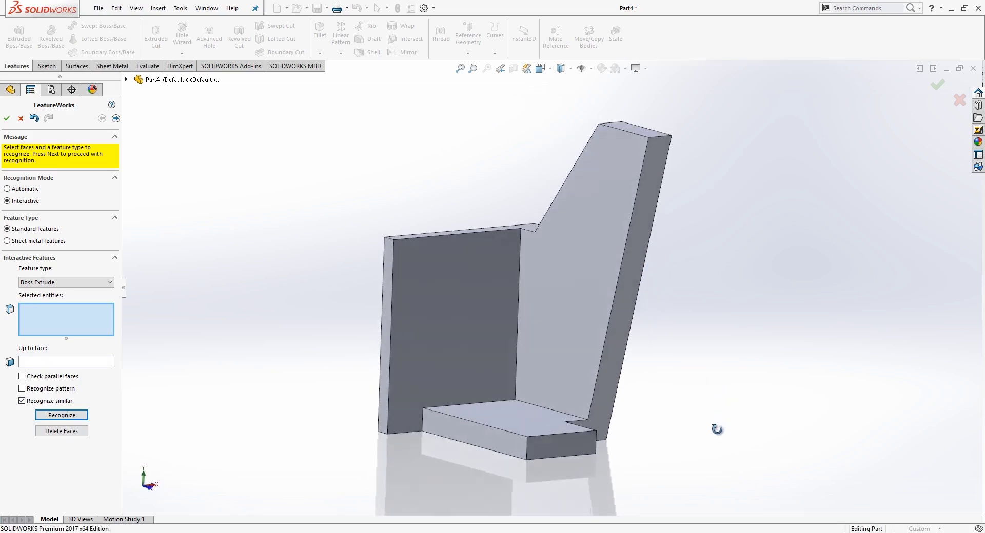
click(524, 421)
click(62, 415)
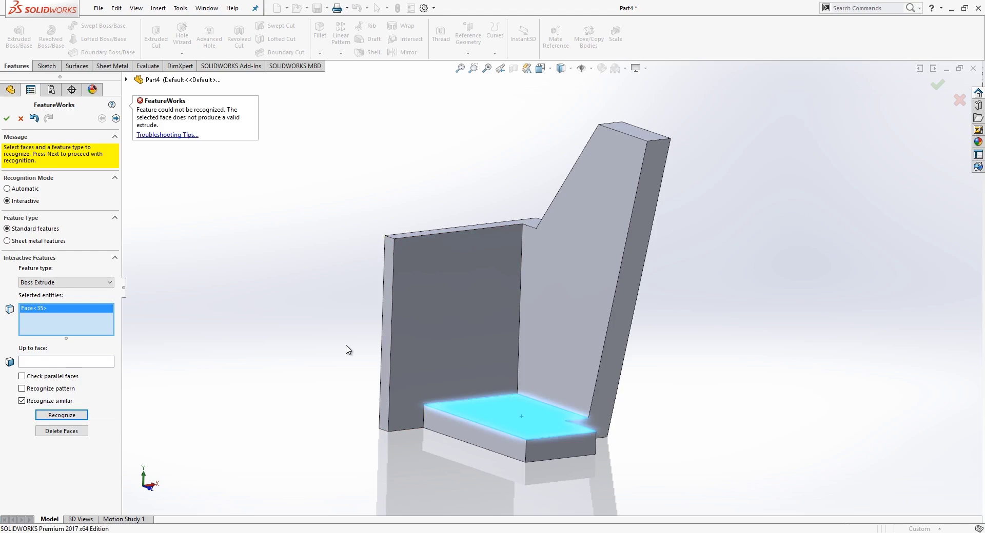
Step: Drop the base plate face and recognize the tall wall and a side face as extrusions
mouse_move(345, 378)
middle_down()
mouse_move(341, 406)
mouse_move(351, 377)
middle_up()
click(464, 389)
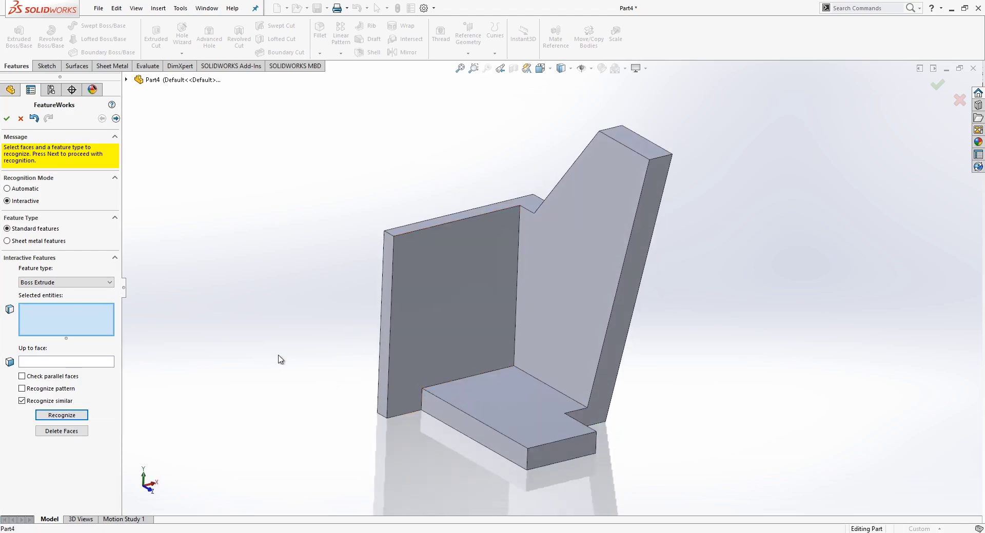
middle_drag(280, 359, 661, 439)
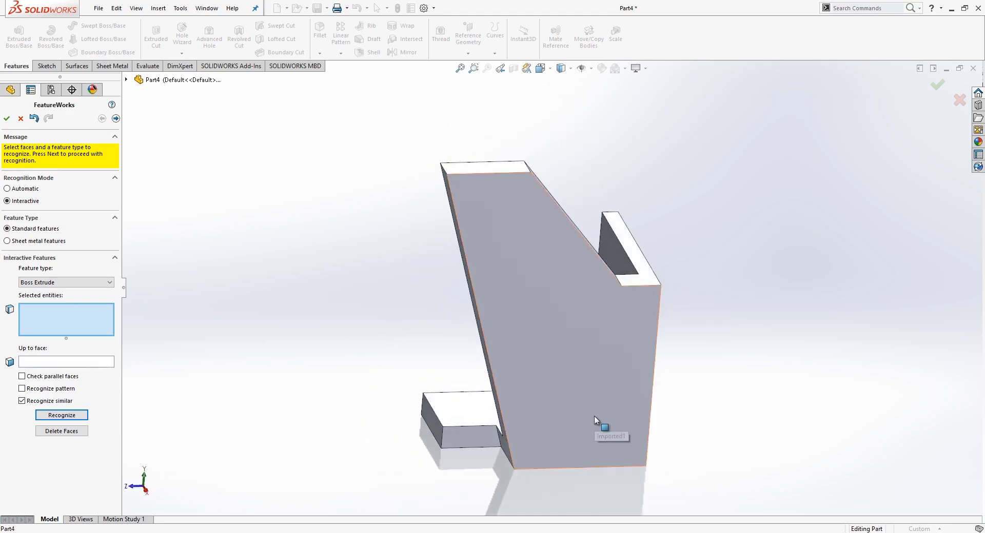
middle_drag(610, 418, 610, 387)
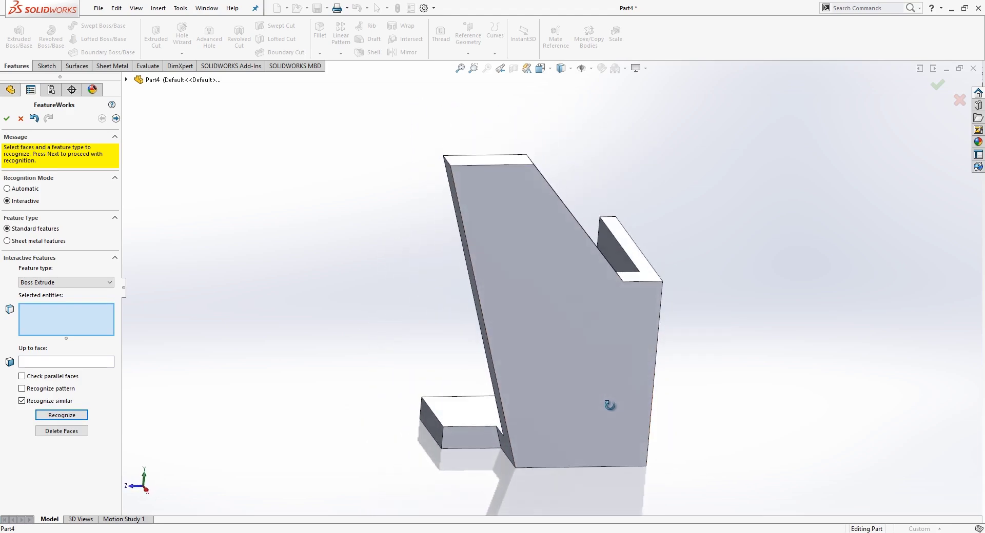
click(608, 411)
click(81, 415)
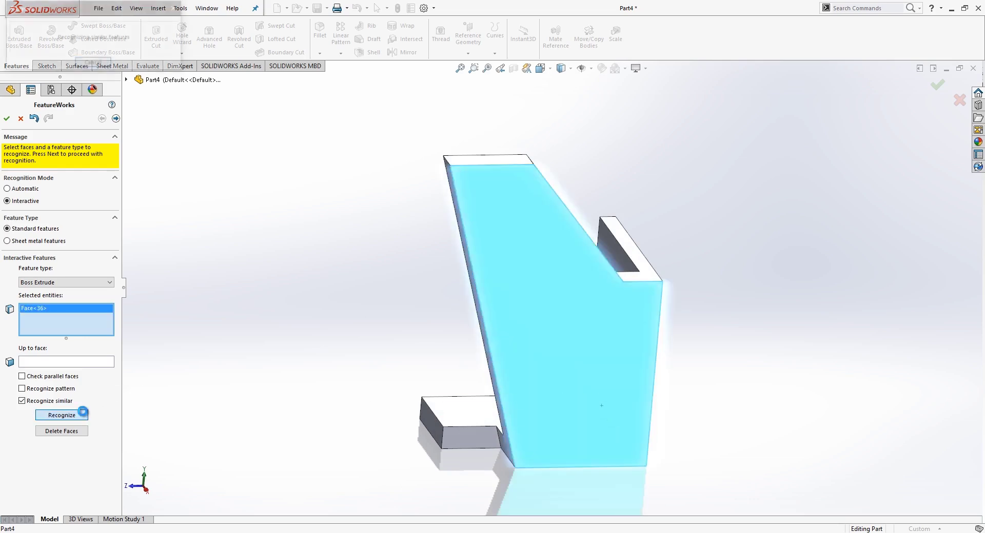
middle_drag(578, 487, 567, 455)
click(564, 438)
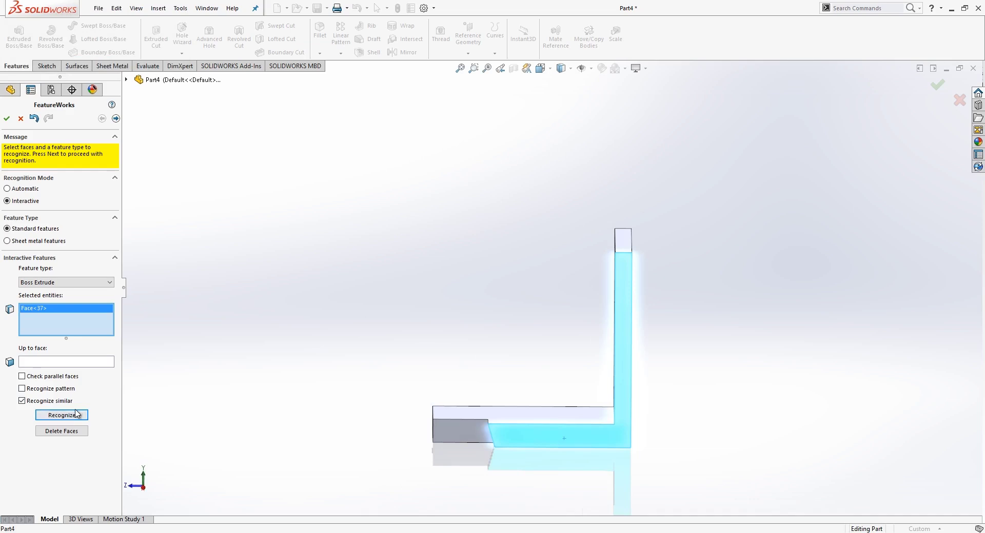
click(77, 414)
Step: Recognize the tall plate and the L-shaped part's long face as the final extrusions
middle_drag(503, 457, 690, 451)
click(427, 401)
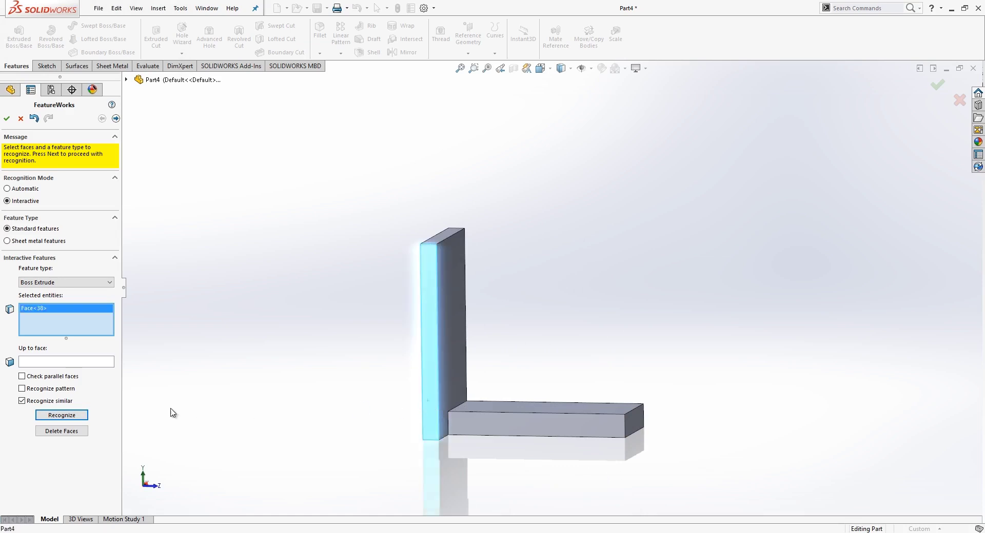
click(62, 415)
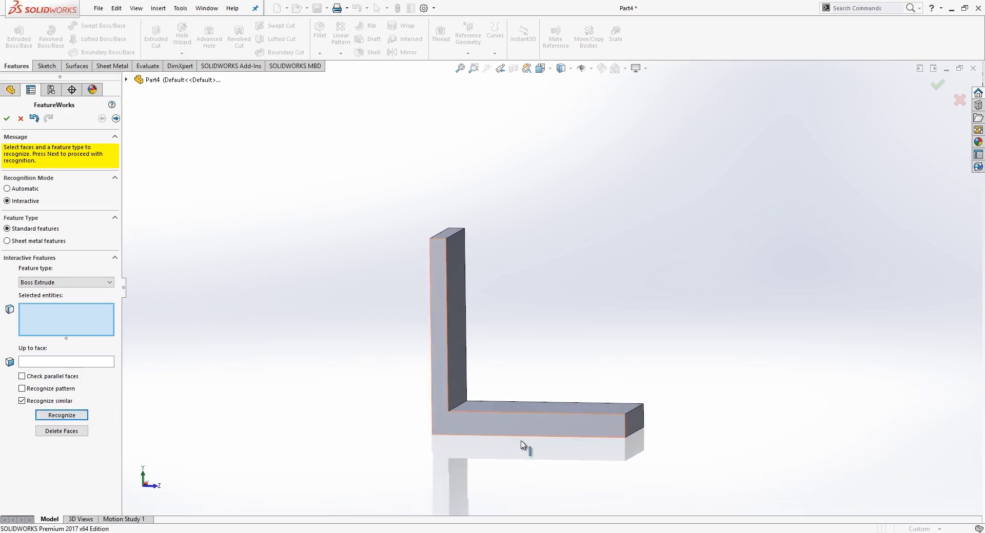
middle_drag(522, 445, 446, 457)
click(562, 431)
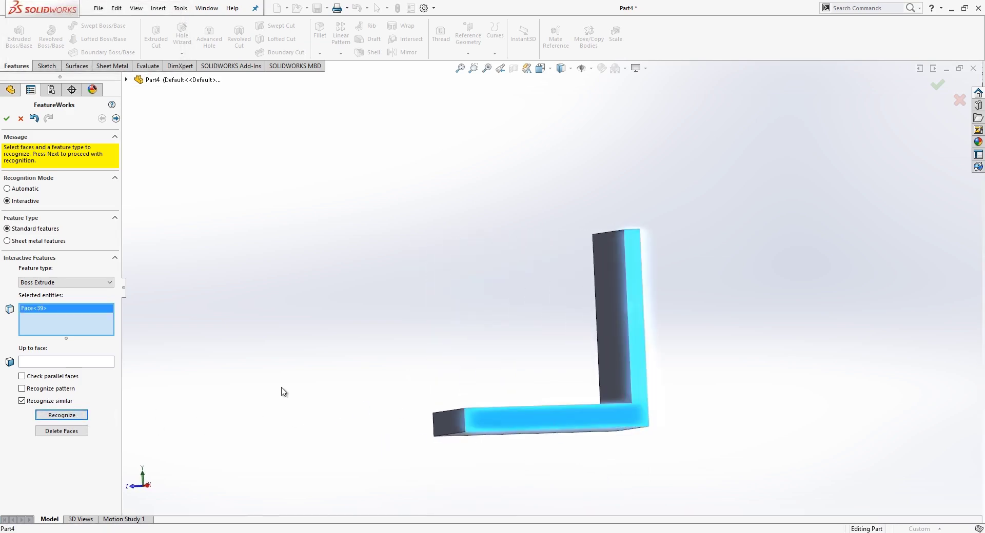
click(70, 416)
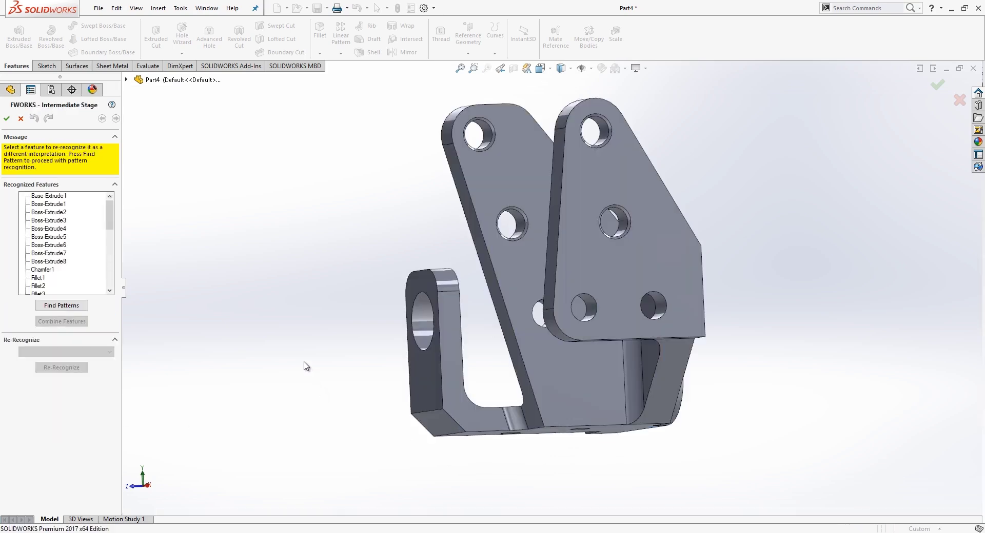
Step: Search for linear and circular patterns, none found, and accept the recognized features
middle_drag(342, 240, 516, 286)
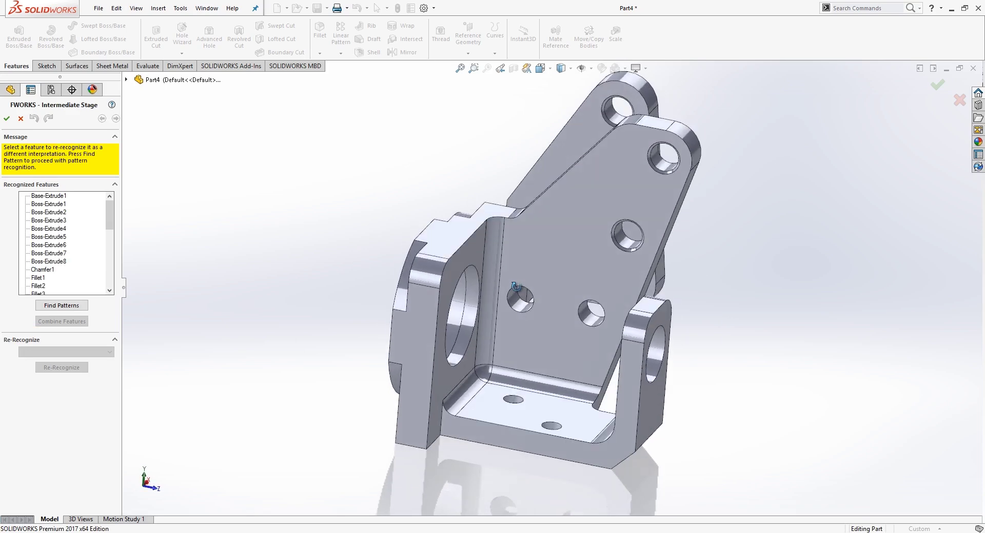
click(75, 307)
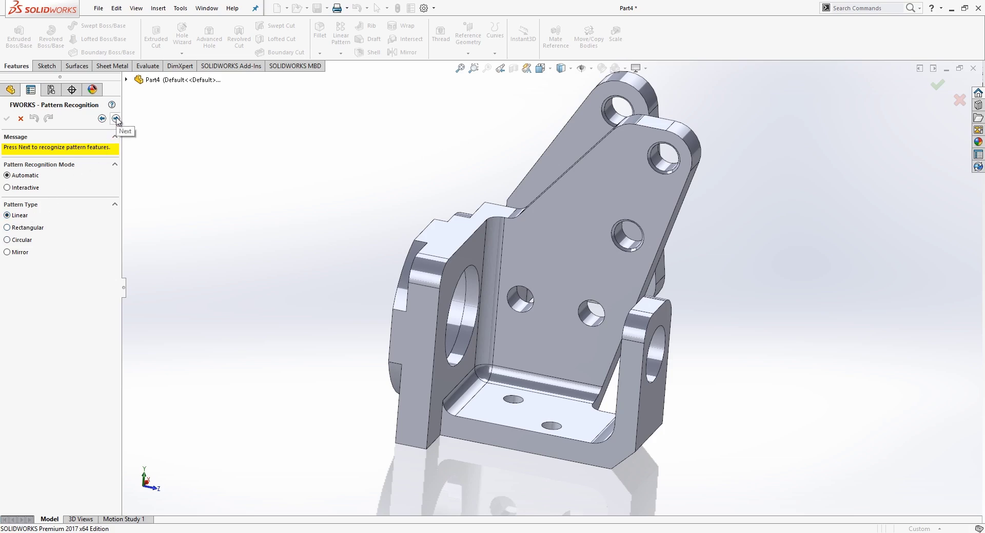
click(116, 119)
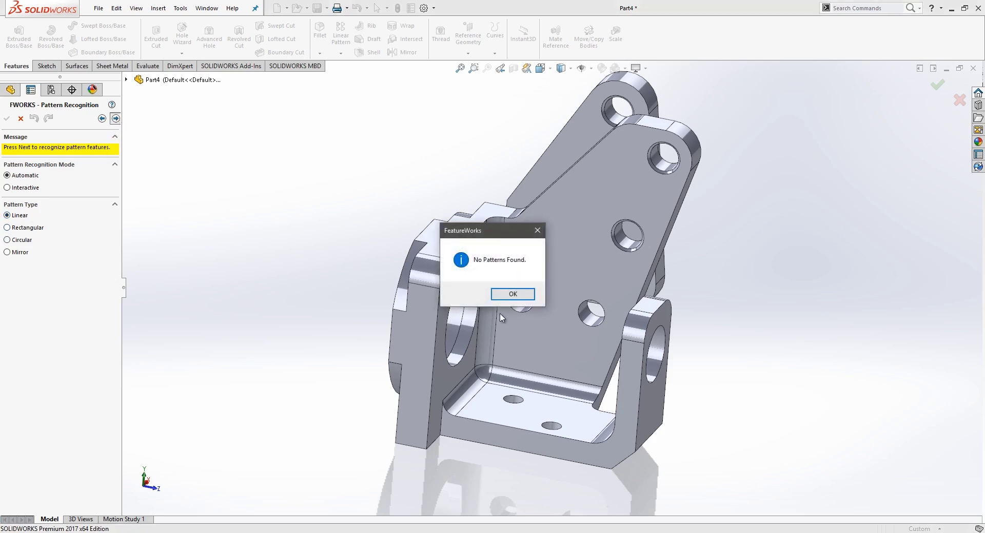
click(513, 295)
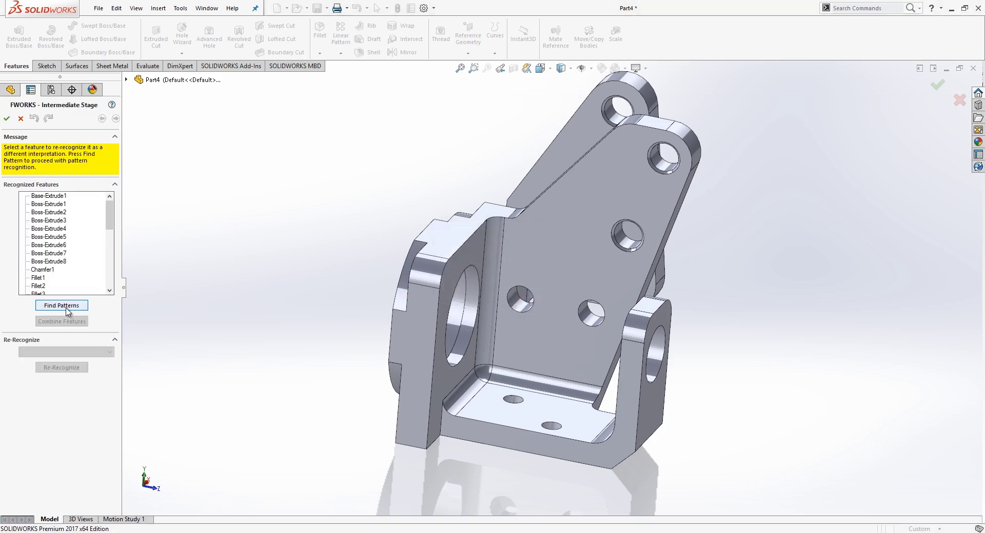
click(66, 307)
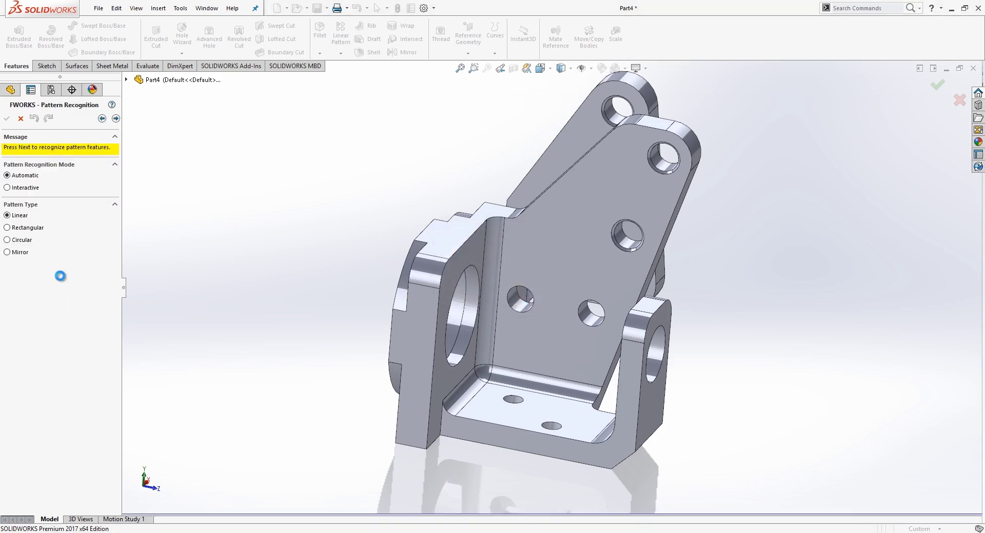
click(116, 118)
click(514, 293)
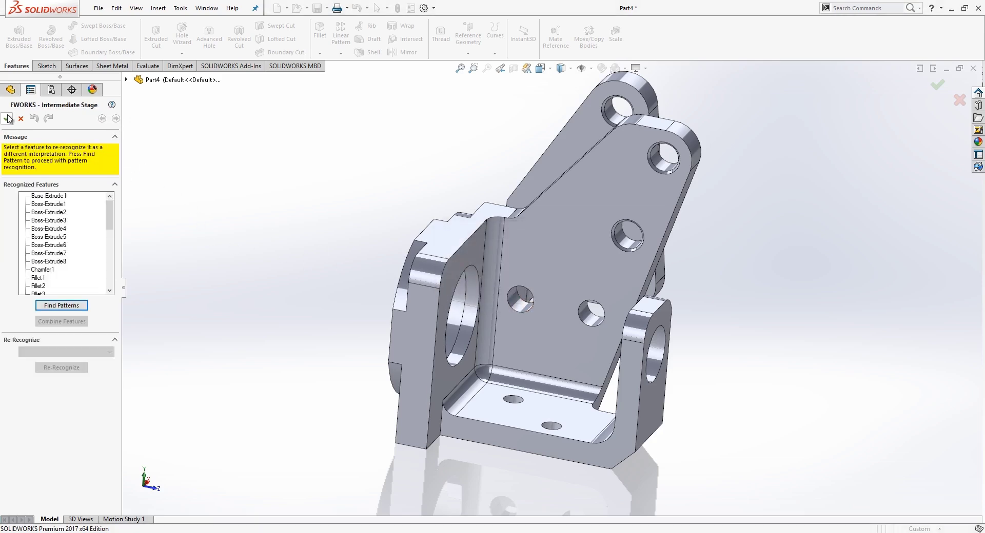
click(7, 120)
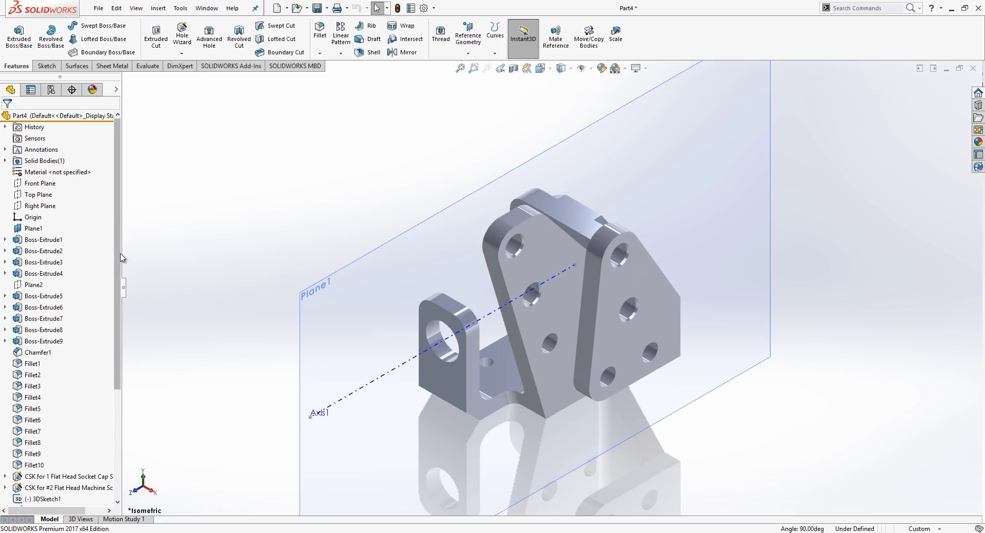
Step: Review the hole features in the tree, then hide Plane1 and Axis1 so only the bracket shows
mouse_move(115, 261)
mouse_down()
mouse_move(109, 374)
mouse_move(118, 248)
mouse_up()
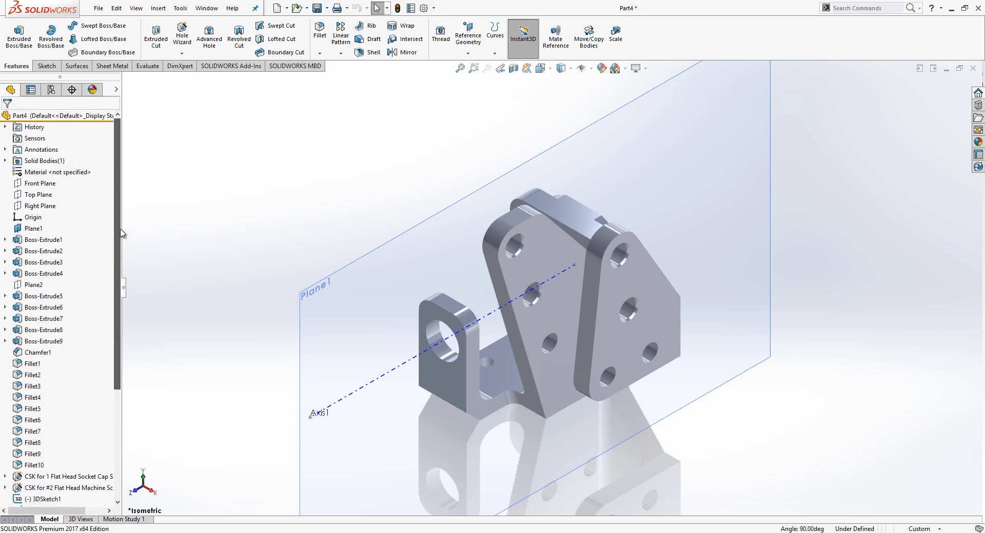
drag(121, 234, 110, 405)
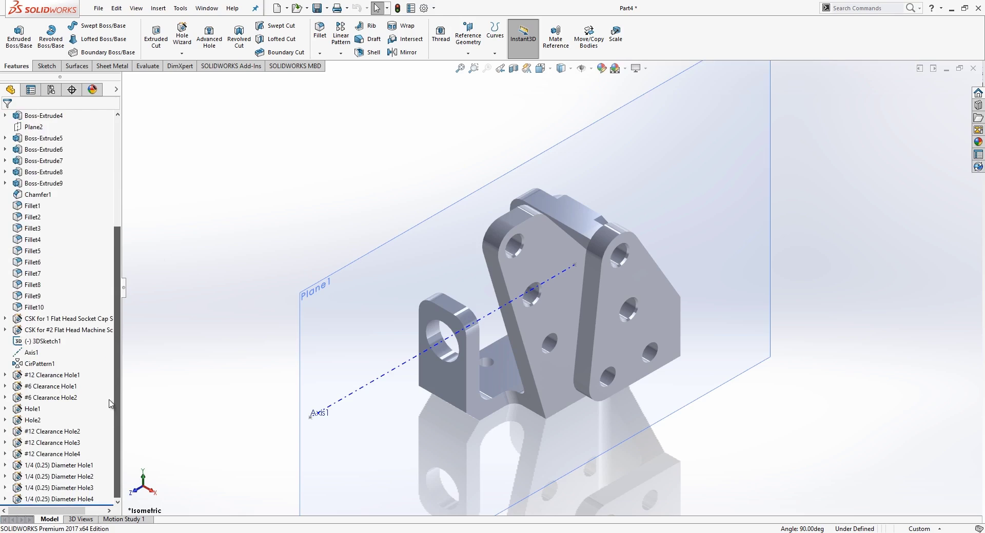
drag(117, 365, 121, 255)
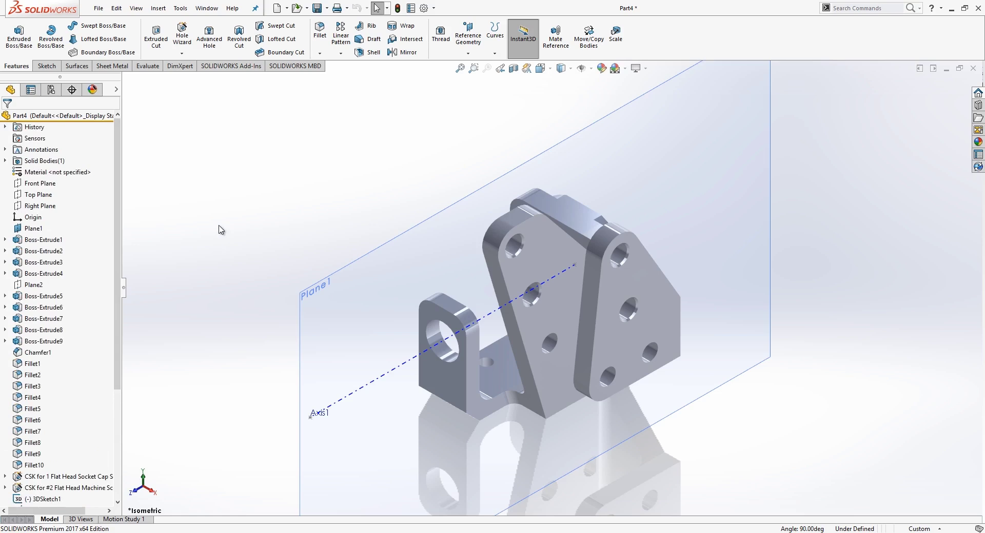
click(581, 69)
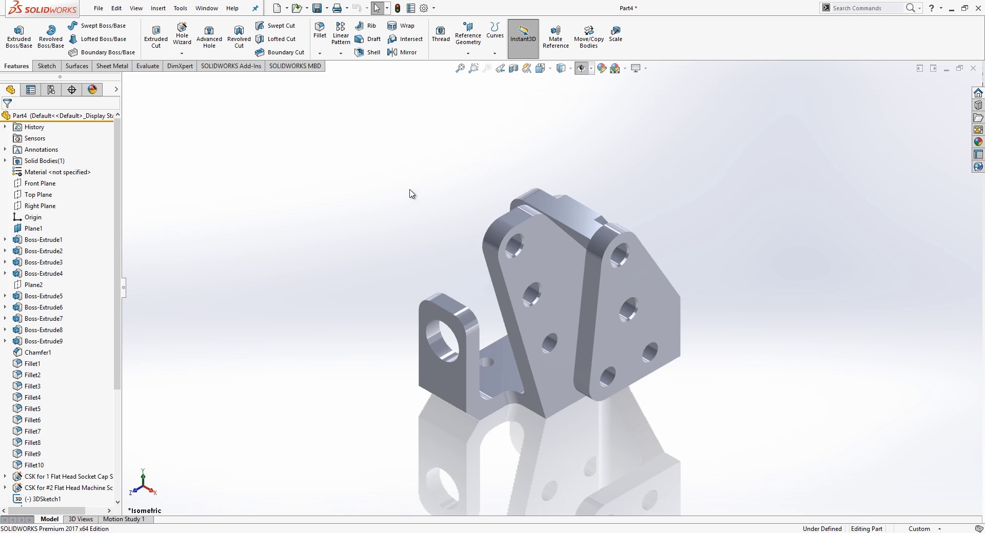
click(185, 8)
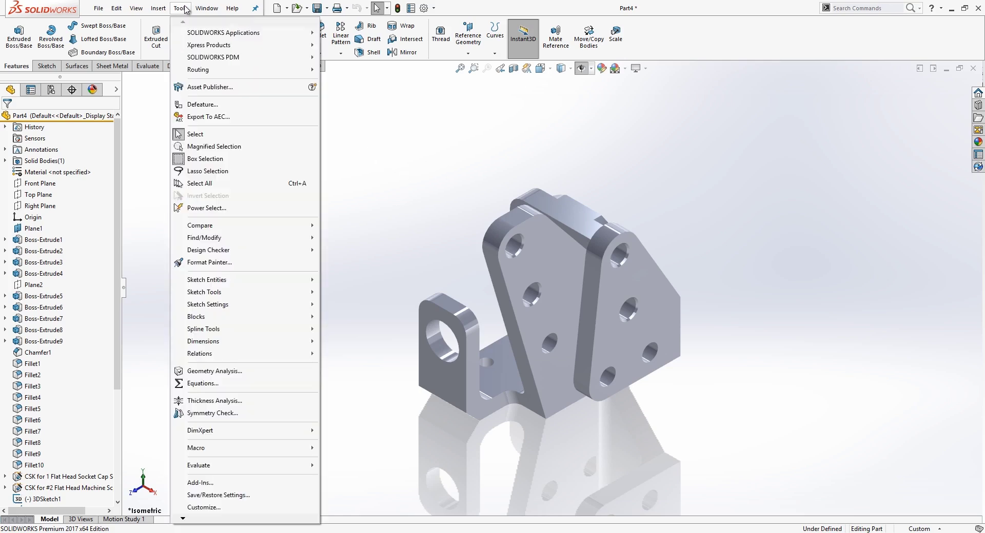
Step: Compare geometry with Gear Plate as reference and Part4 as modified, showing 0 remove, 2 add, 1 common
mouse_move(239, 229)
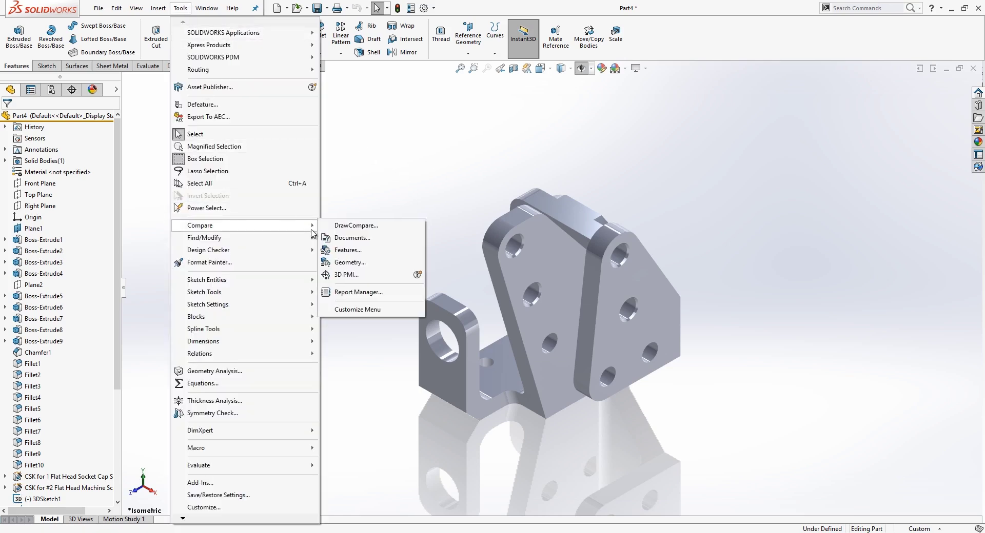
click(371, 267)
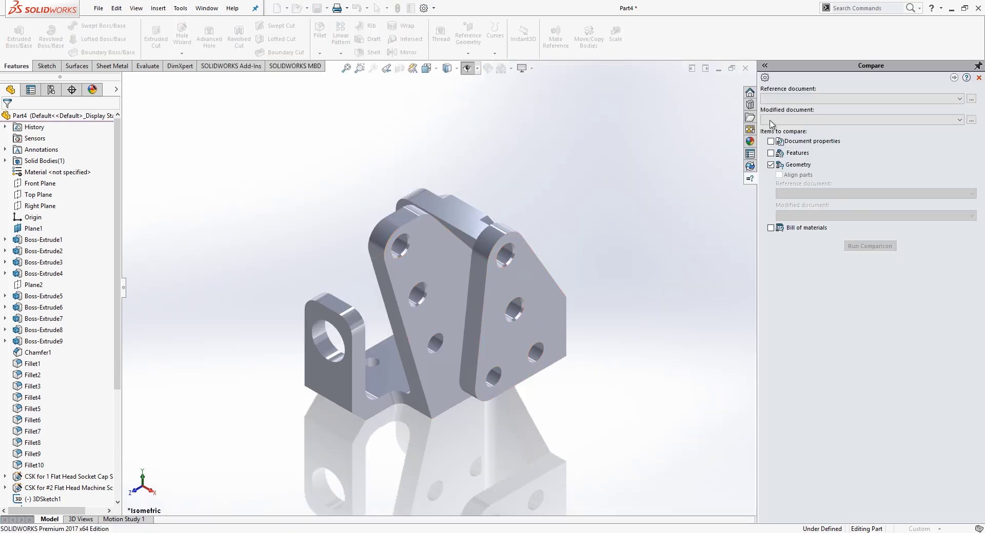
click(790, 99)
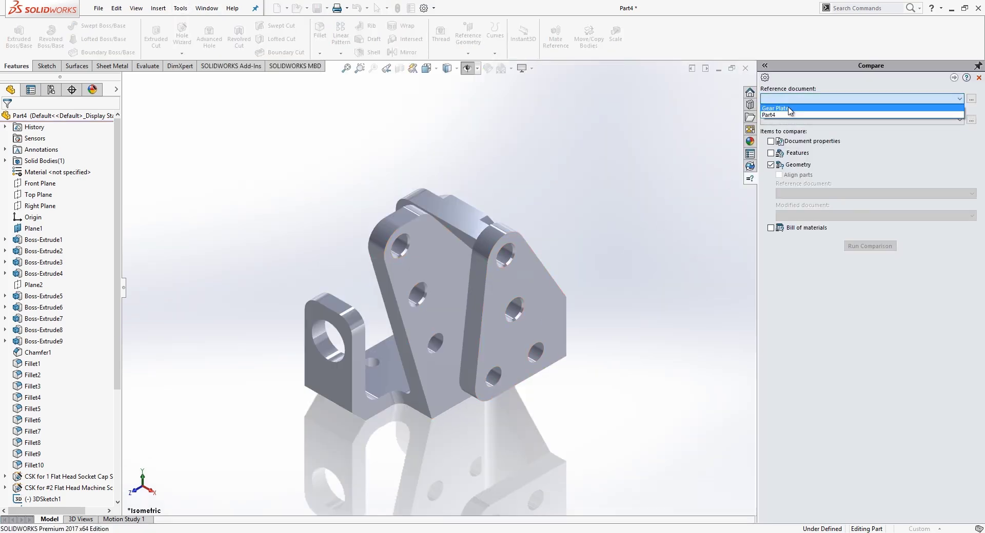
click(790, 108)
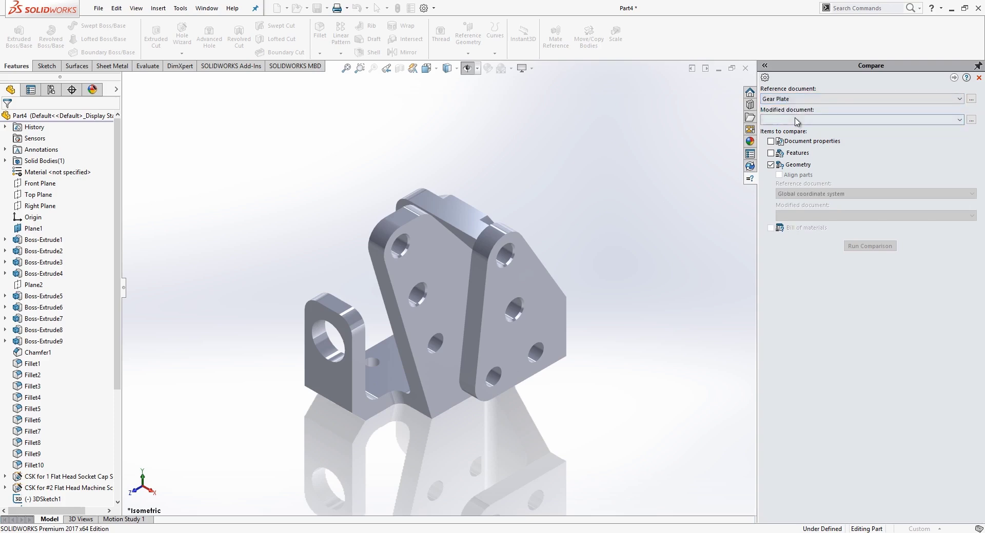
click(796, 122)
click(797, 137)
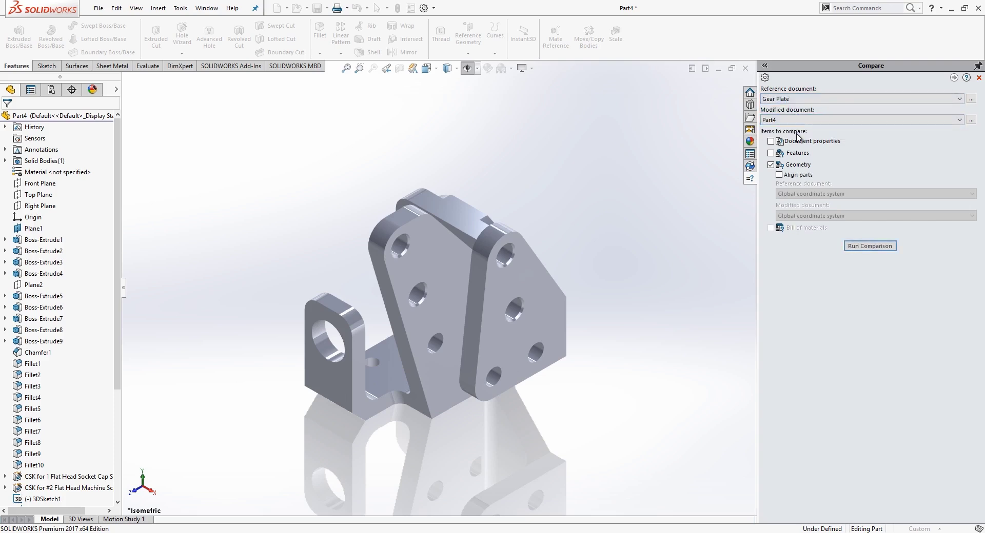
click(871, 249)
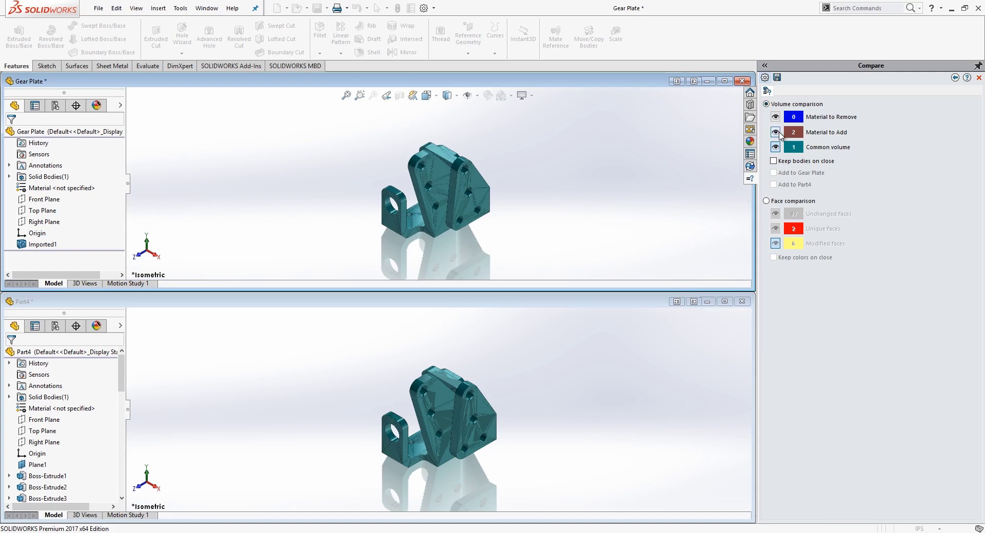
Step: Hide the material-to-add result in Part4's view and zoom in on the plate
click(775, 132)
scroll(462, 438, down, 5)
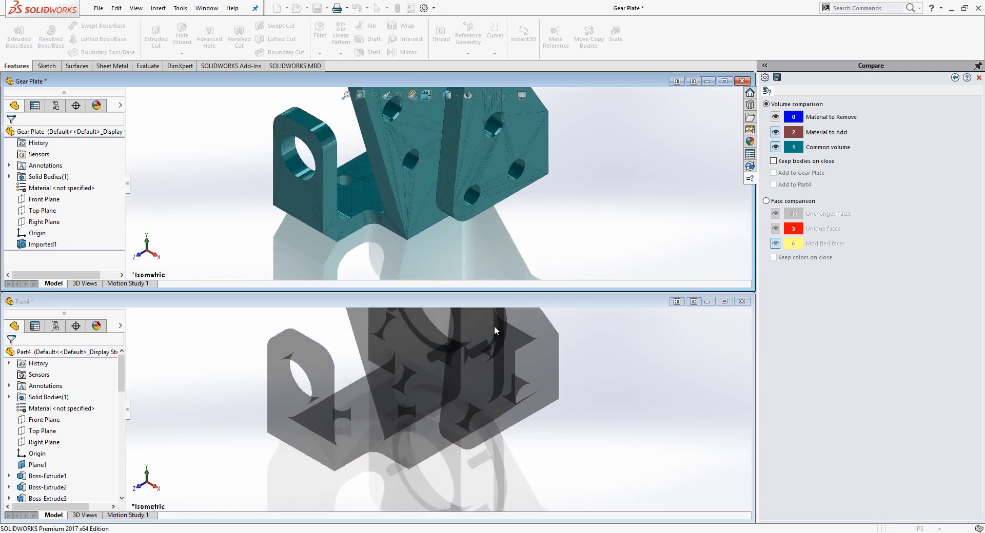
scroll(451, 436, up, 3)
scroll(445, 436, down, 3)
scroll(445, 436, down, 3)
click(487, 362)
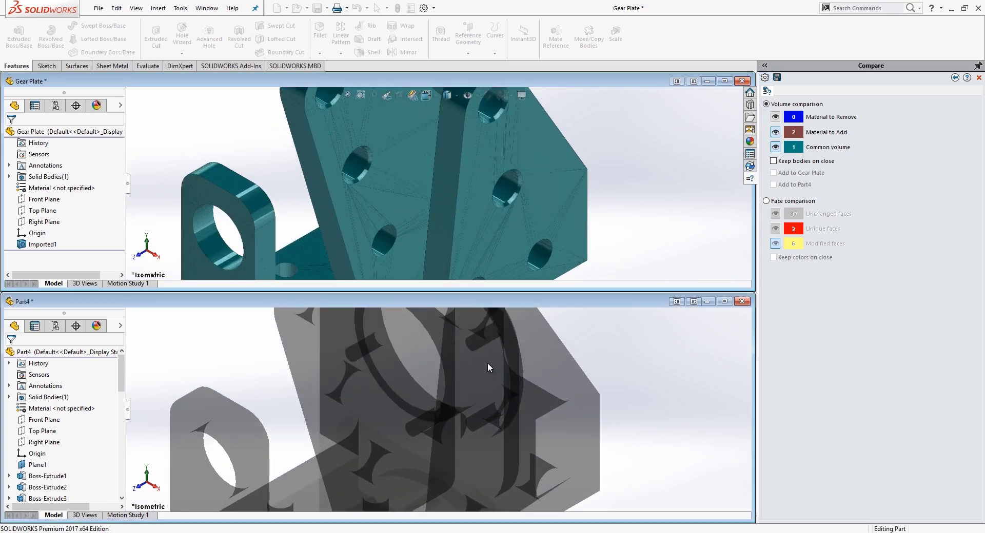
scroll(487, 362, down, 3)
scroll(505, 372, down, 2)
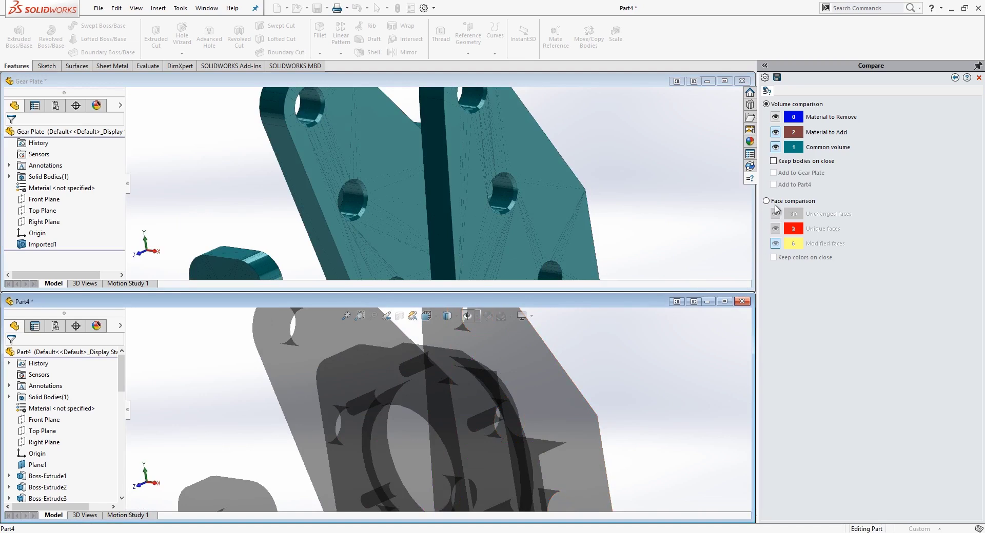
scroll(589, 182, down, 2)
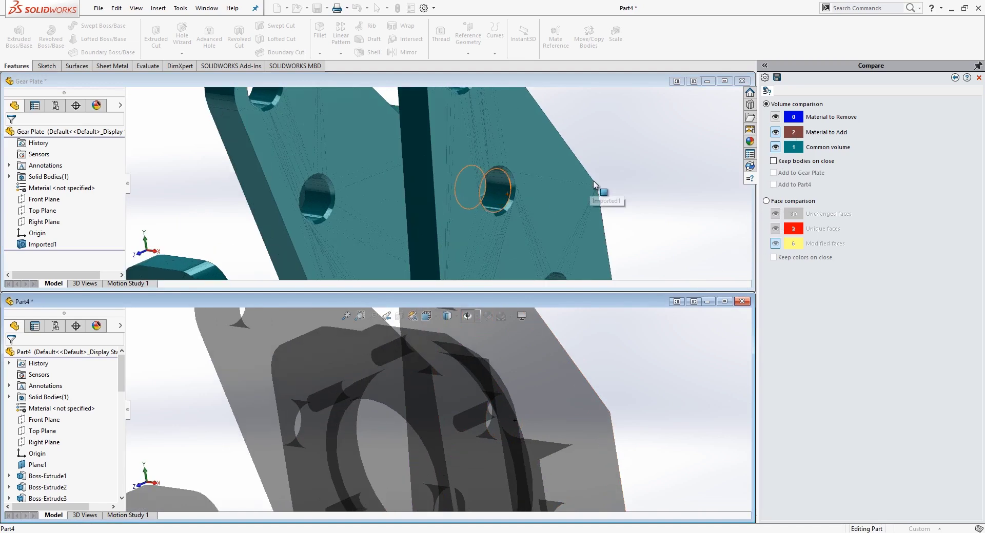
Step: Hide the common volume body and orbit both views to inspect the flagged hole
click(775, 147)
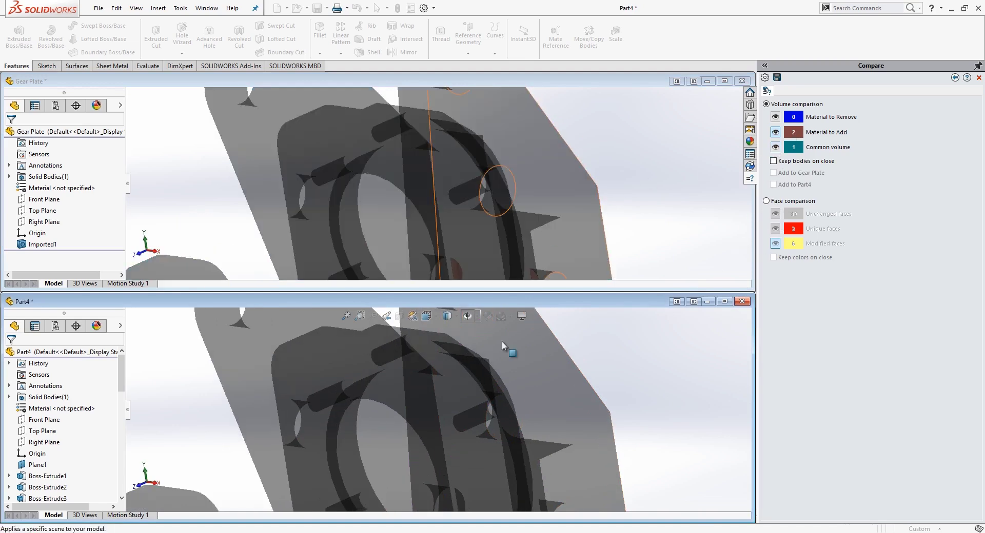
middle_drag(470, 248, 469, 202)
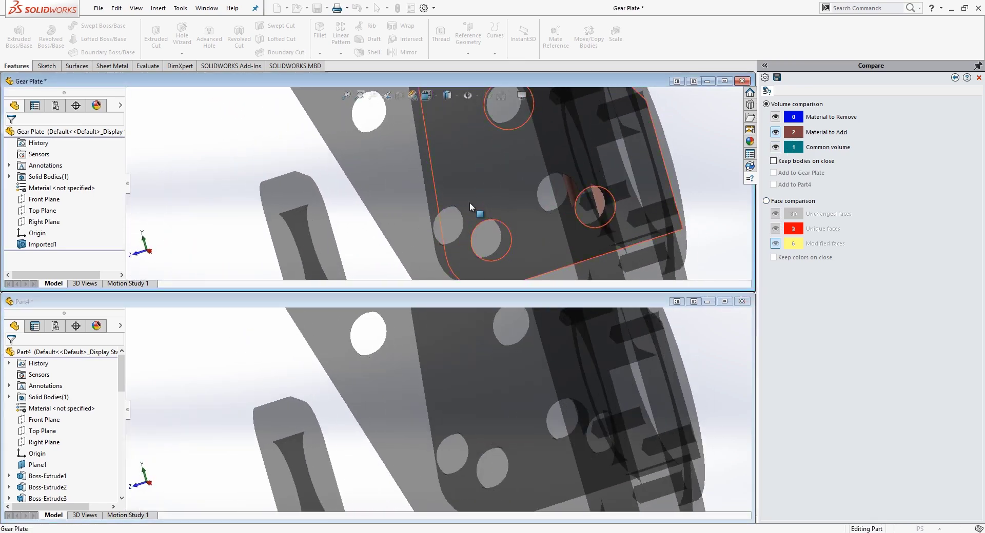
scroll(590, 228, down, 3)
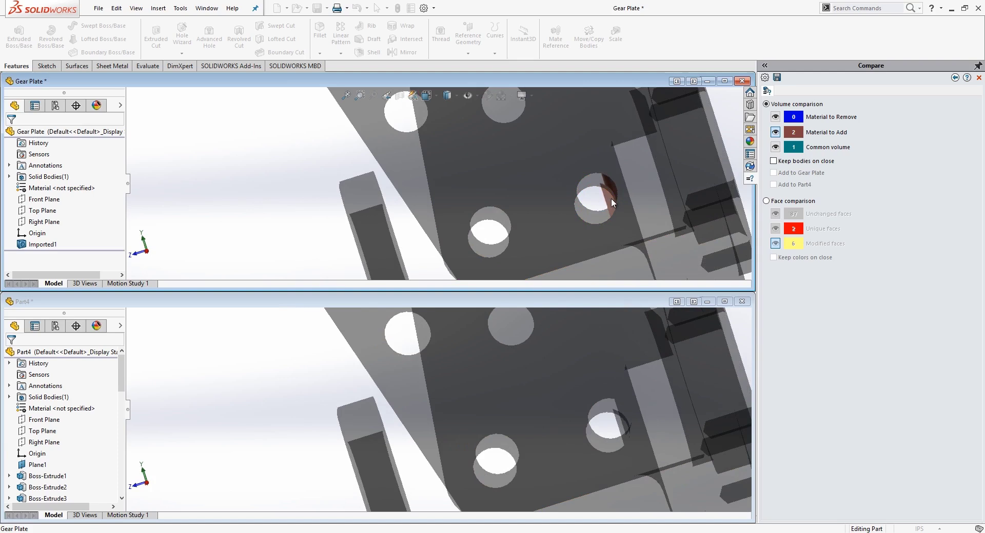
middle_drag(626, 199, 560, 190)
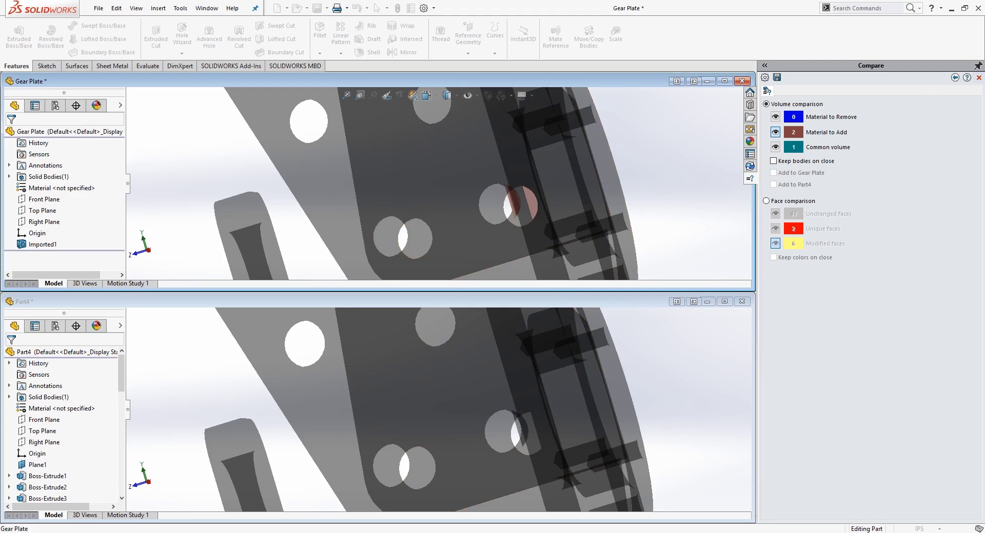
Step: Close the comparison, maximize Part4, and display it Shaded With Edges
click(979, 77)
double_click(641, 306)
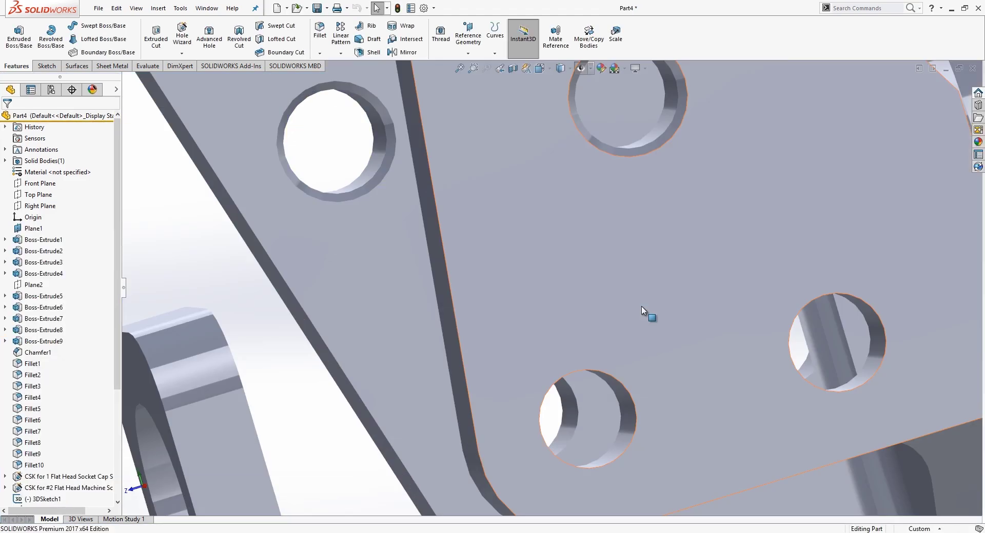
scroll(712, 232, up, 3)
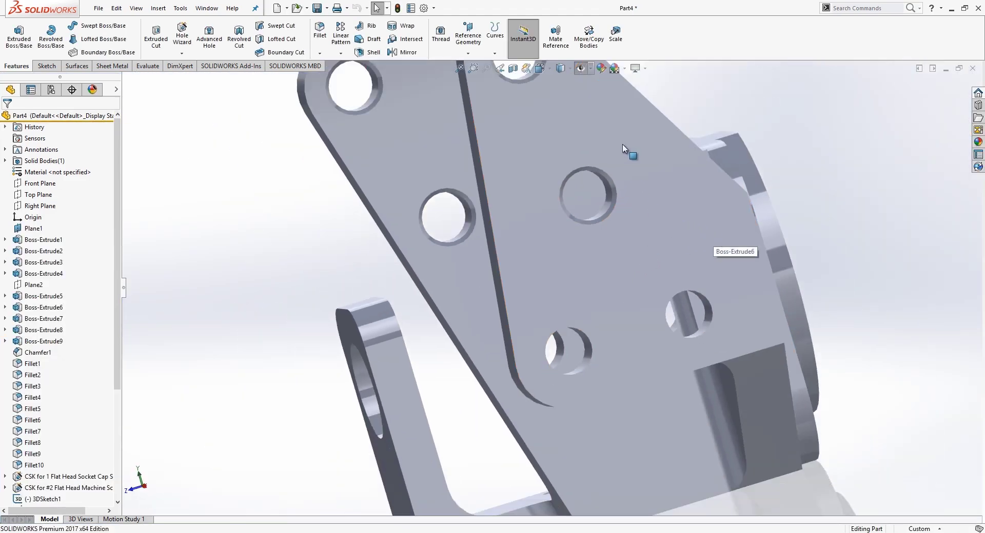
click(561, 68)
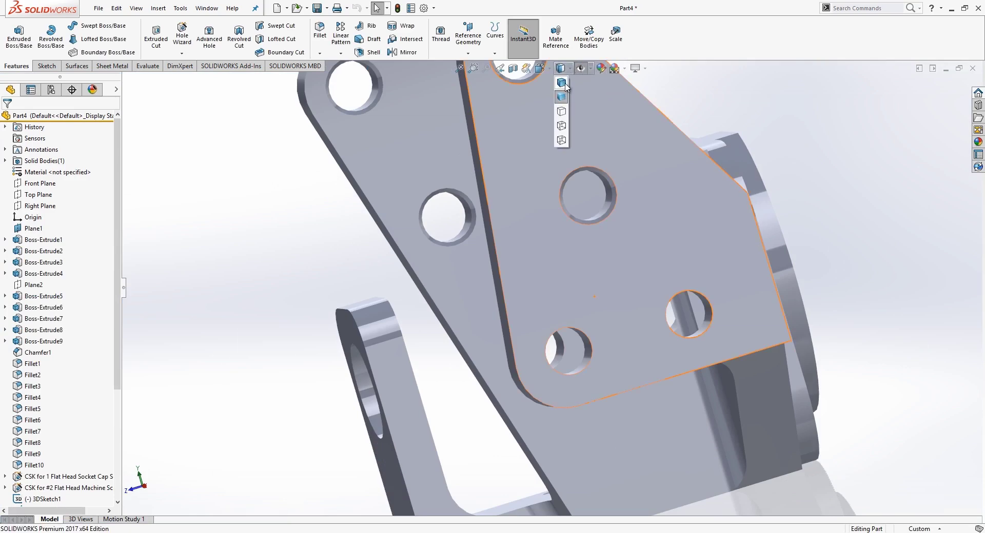
click(561, 83)
Step: Orbit between the flanges and select a hole face and the fillet face to inspect them
click(777, 282)
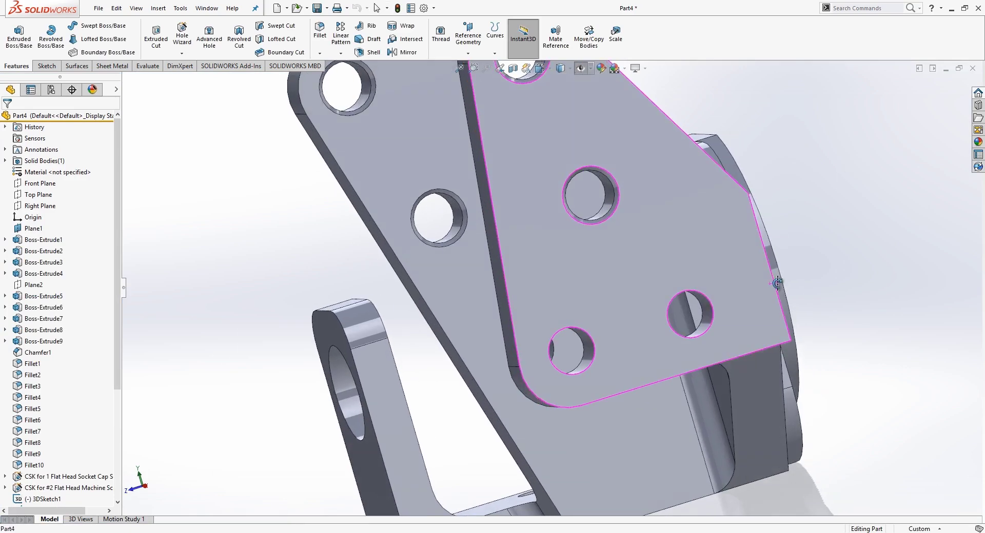
middle_drag(777, 282, 666, 310)
click(712, 306)
click(495, 390)
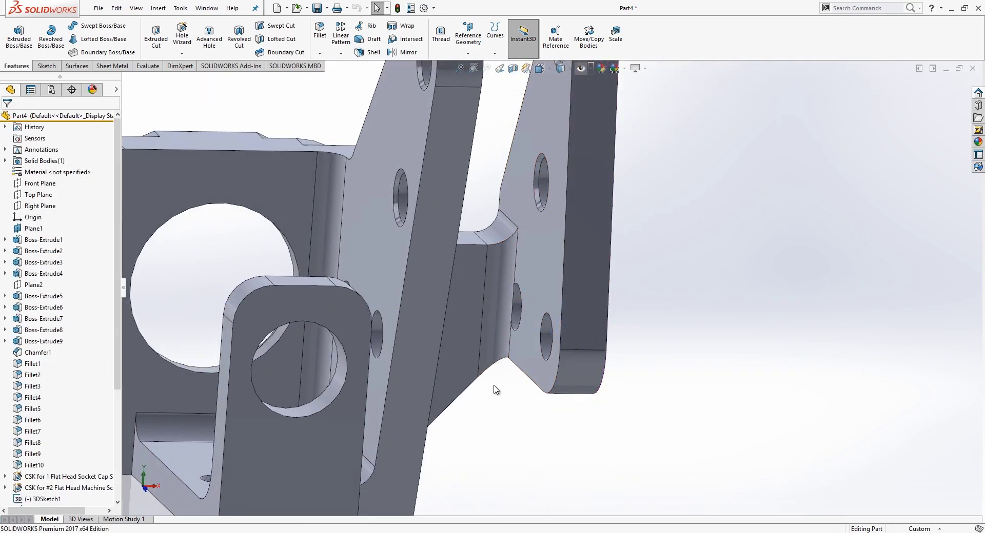
click(496, 321)
middle_drag(480, 354, 384, 297)
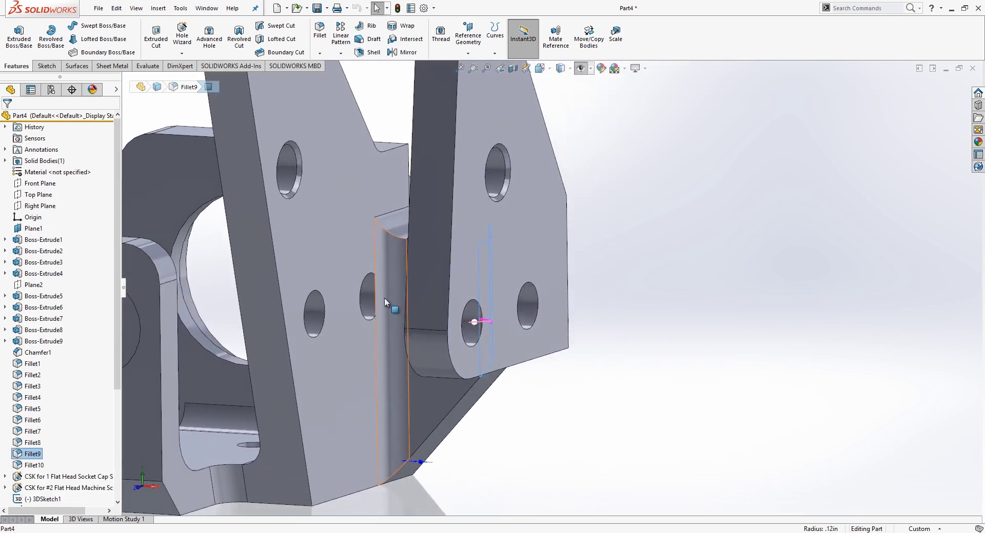
click(383, 297)
click(549, 435)
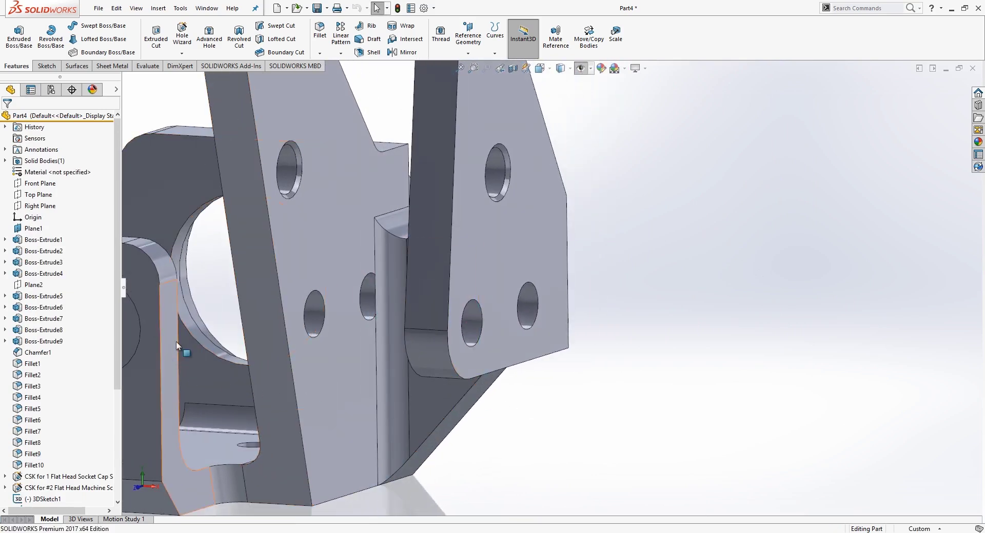
Step: Identify the matching clearance hole features in the right and left flanges
click(533, 309)
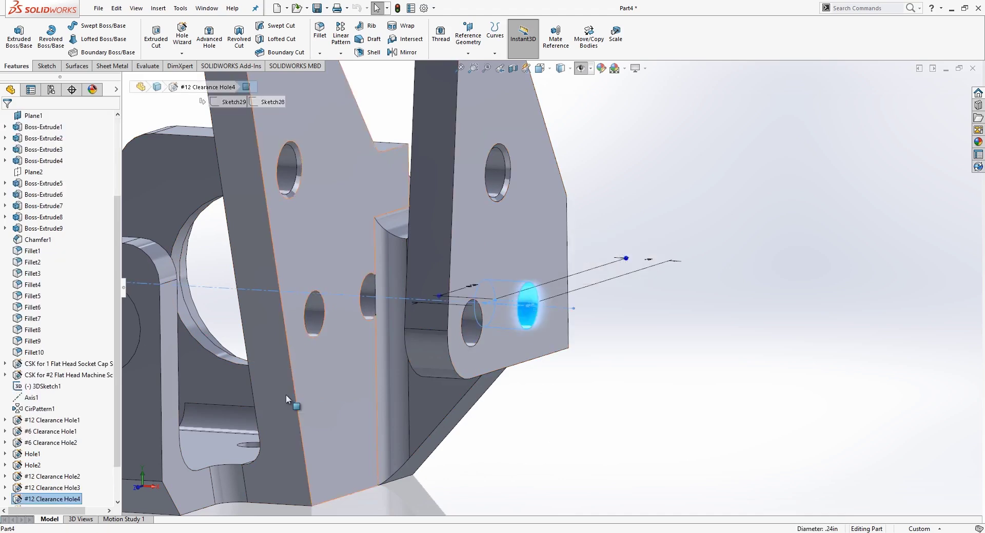
scroll(62, 461, down, 2)
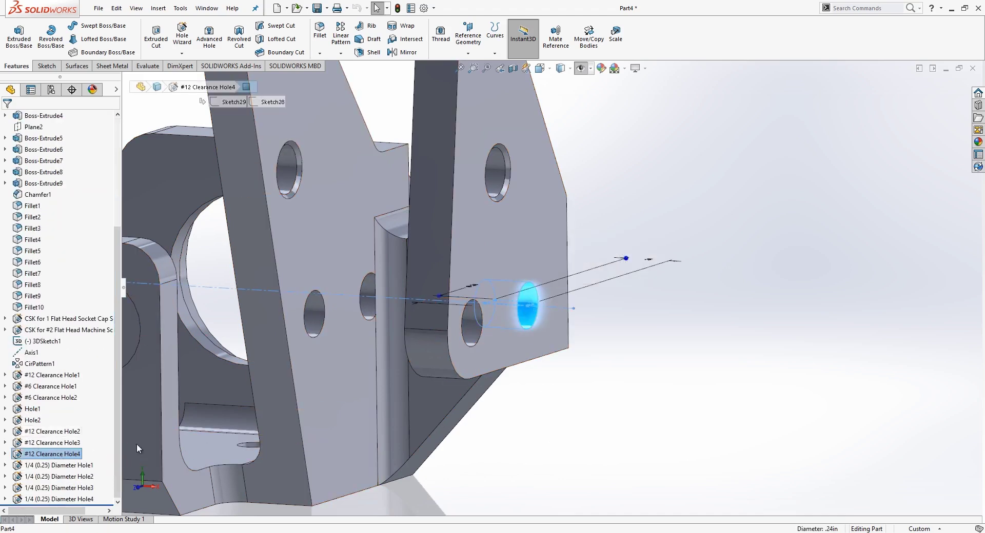
click(372, 288)
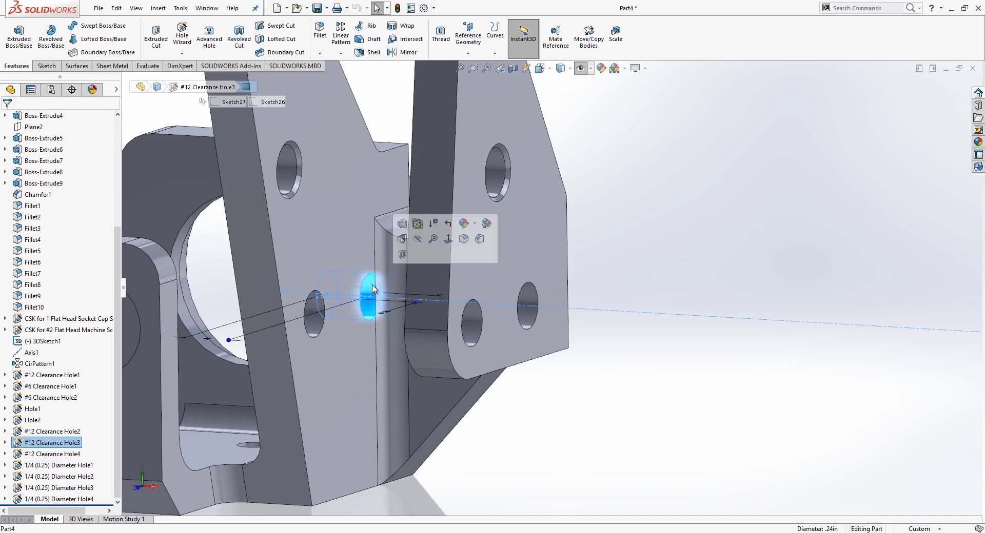
Step: Delete the #12 Clearance Hole4 feature from Part4's tree
right_click(66, 454)
click(101, 386)
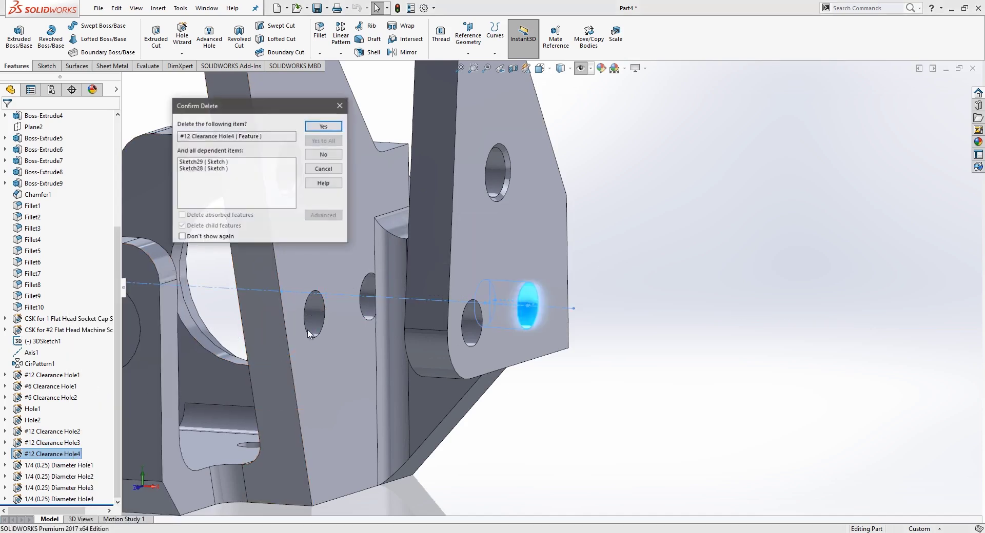
click(325, 127)
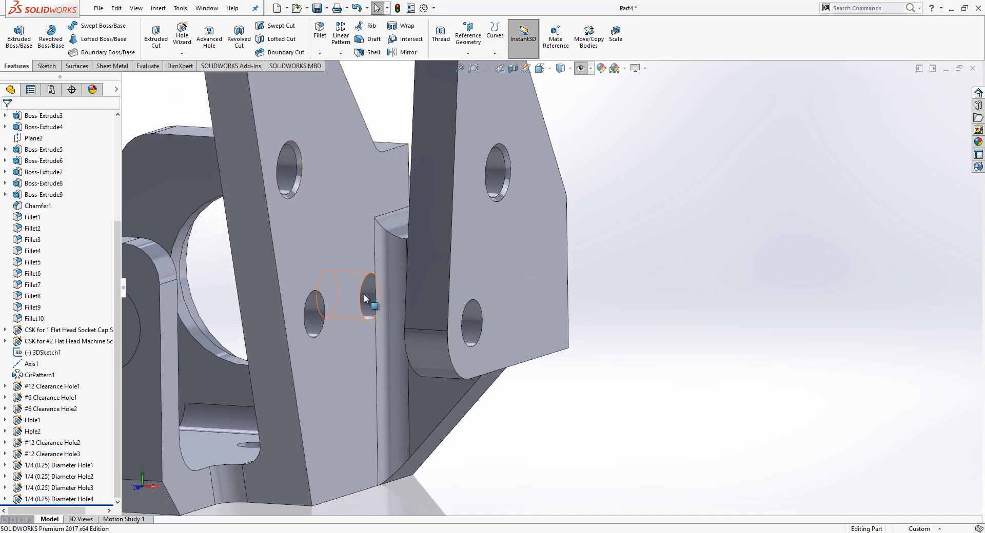
Step: Edit #12 Clearance Hole3 so its end condition is Through All
click(77, 455)
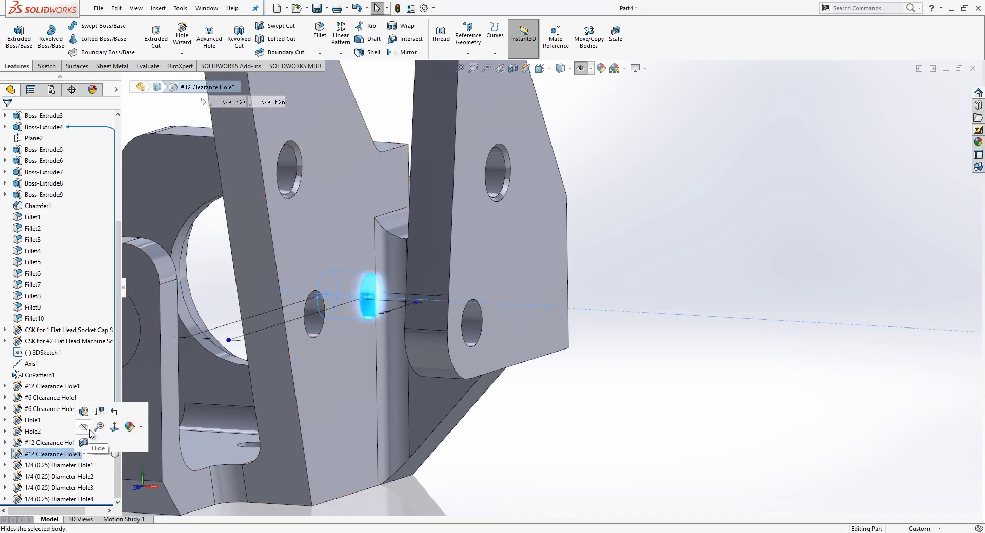
click(84, 411)
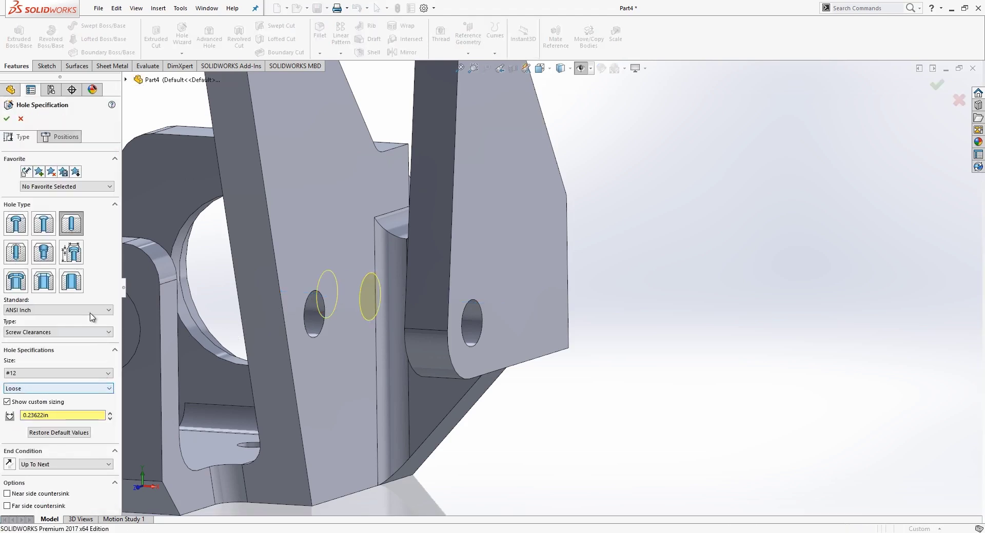
click(64, 464)
click(56, 483)
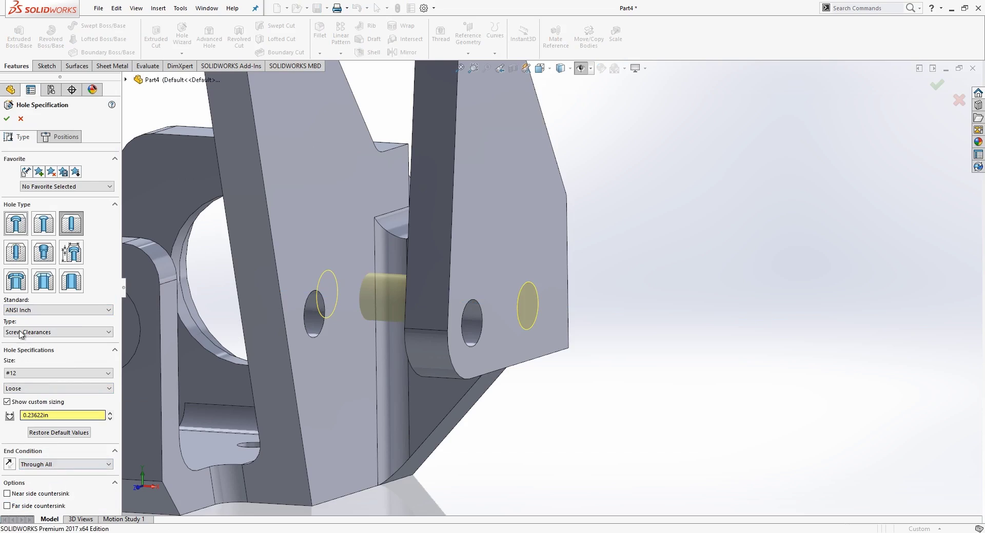
key(Return)
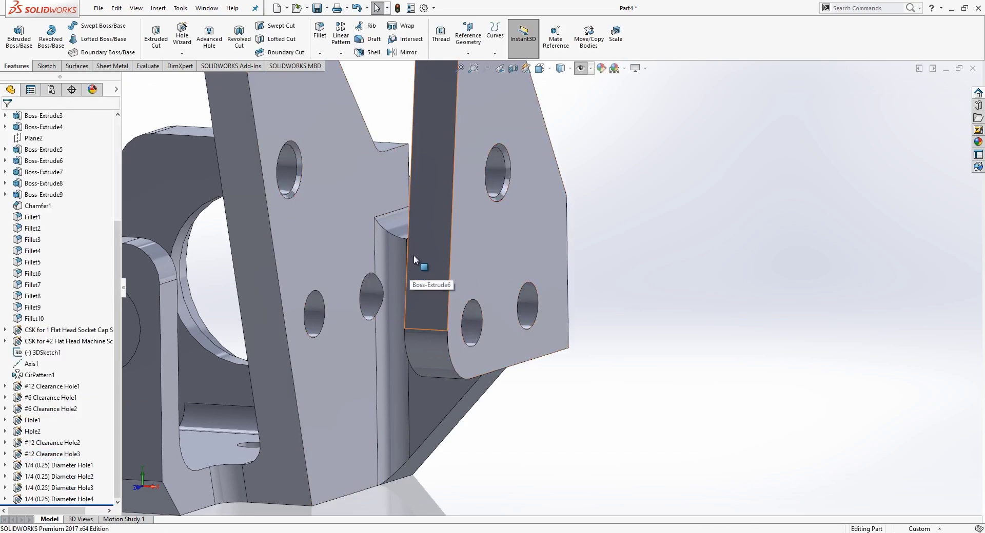
Step: Rerun the Gear Plate vs Part4 geometry comparison, now showing 0 material to remove or add
click(181, 8)
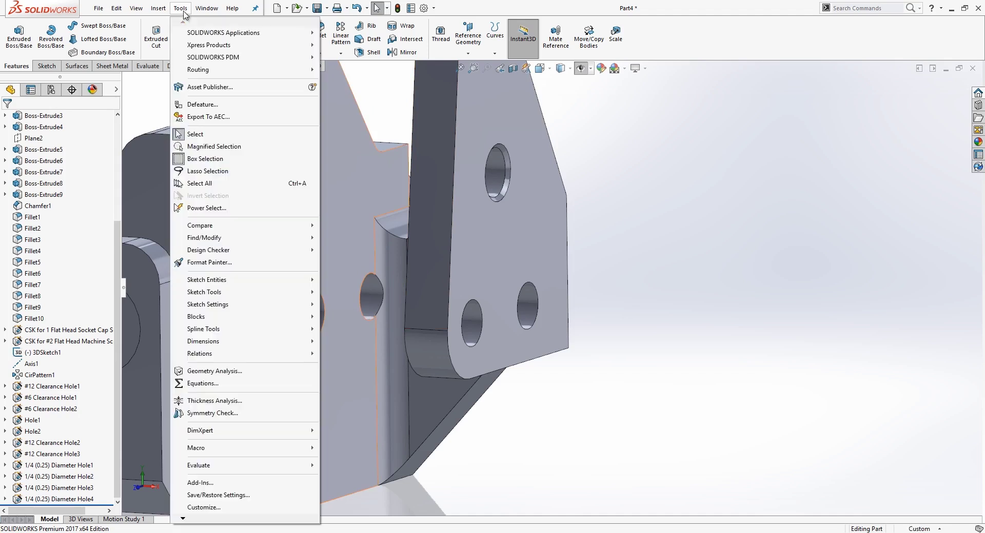
mouse_move(244, 225)
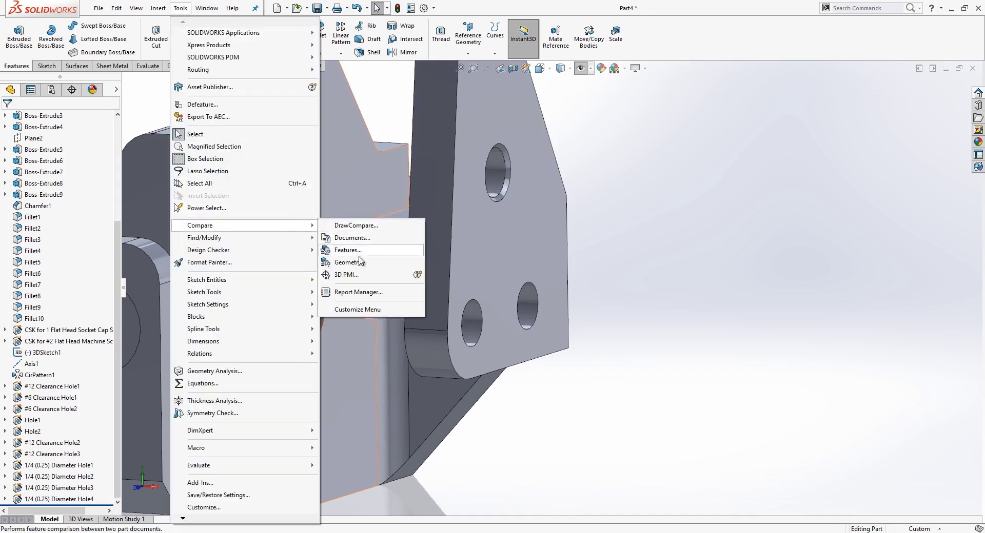
click(368, 268)
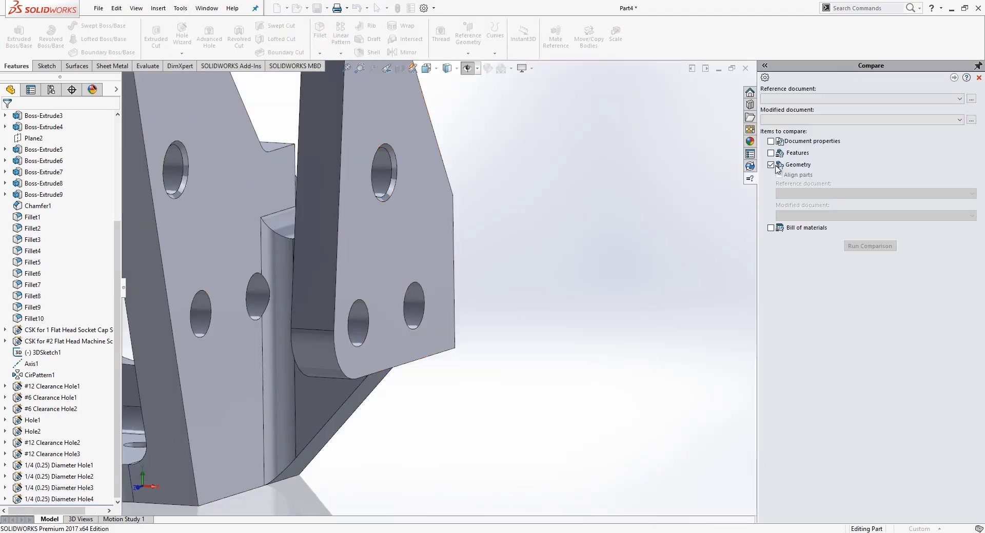
click(817, 99)
click(793, 107)
click(793, 119)
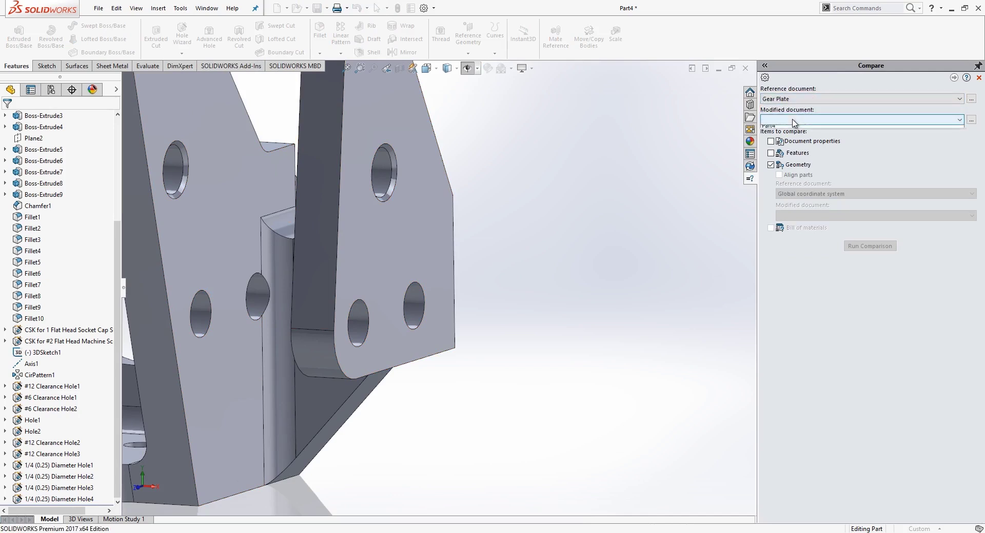
click(793, 128)
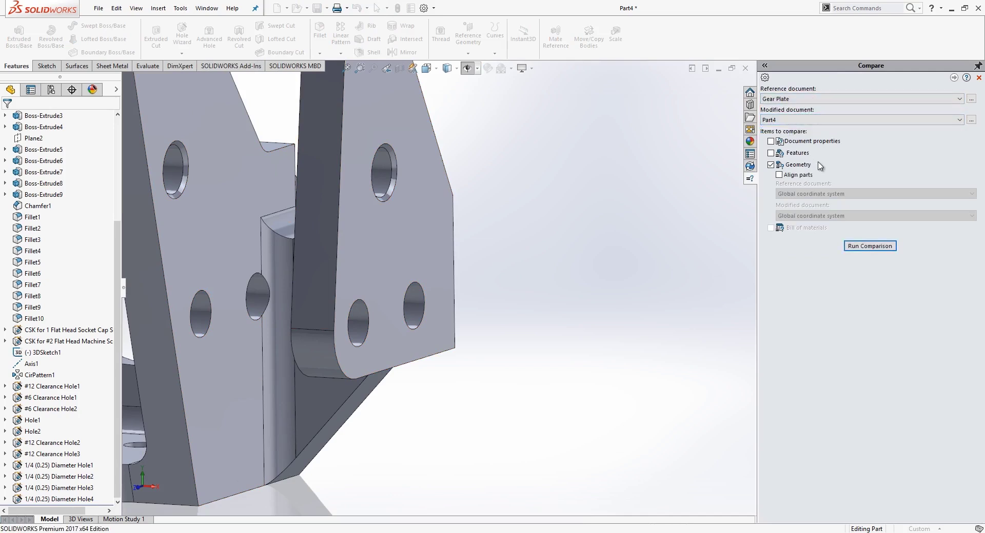
click(874, 249)
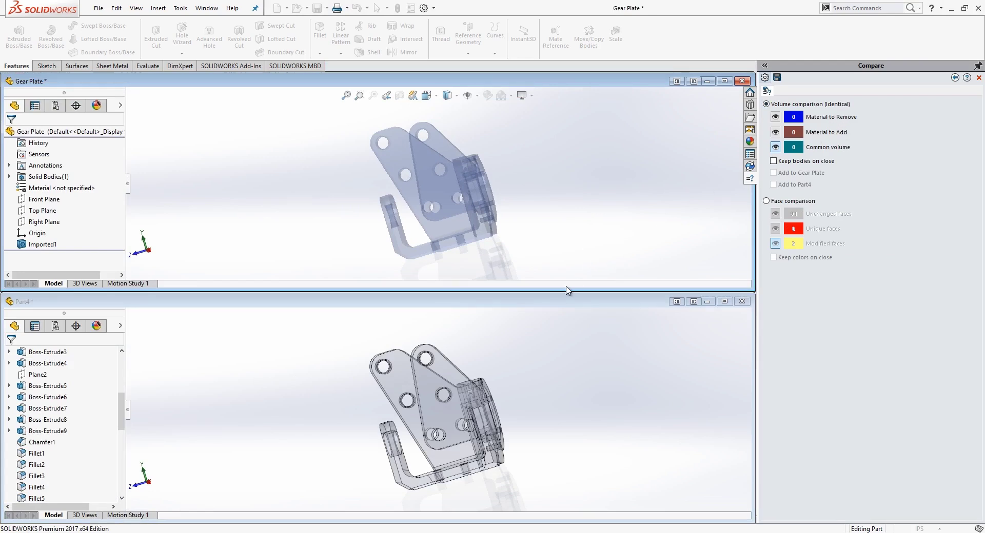
Step: Close the comparison, maximize Part4, and orbit and pan the bracket into the view centre
click(978, 78)
double_click(602, 307)
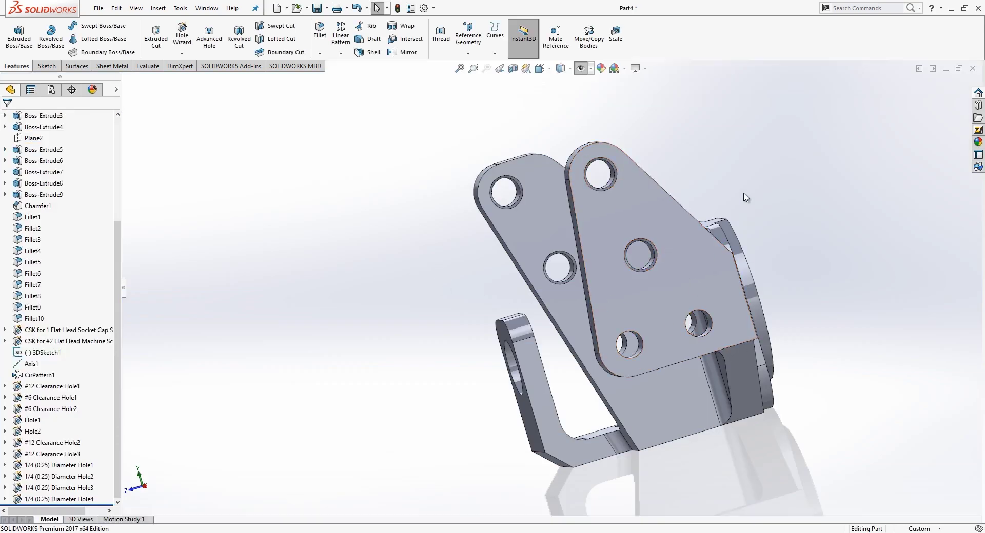
middle_drag(770, 239, 870, 281)
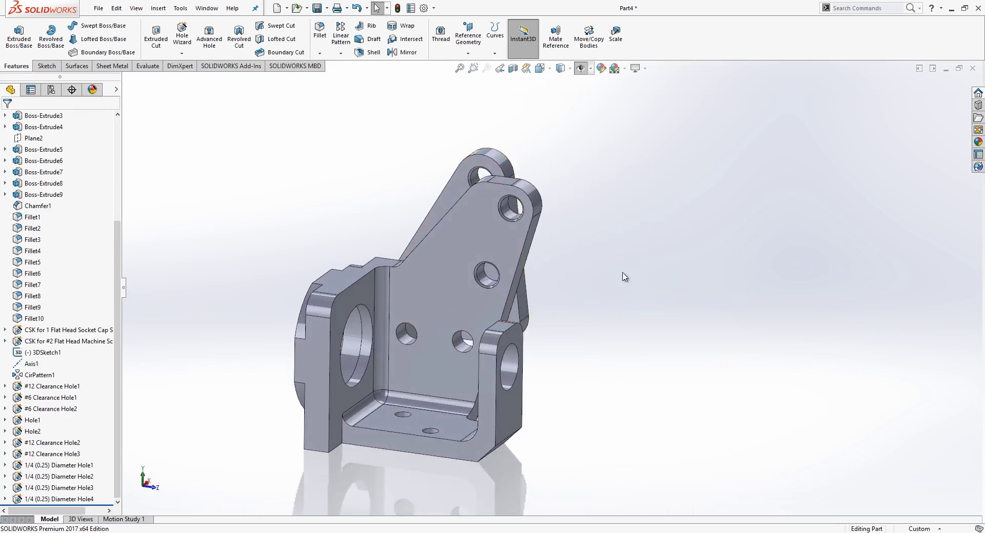
ctrl+middle_drag(625, 277, 703, 269)
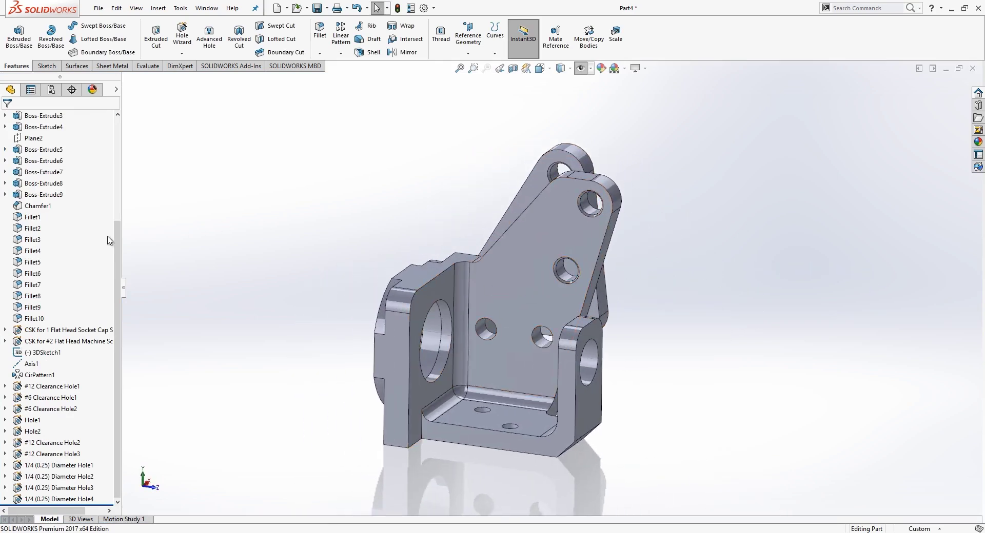